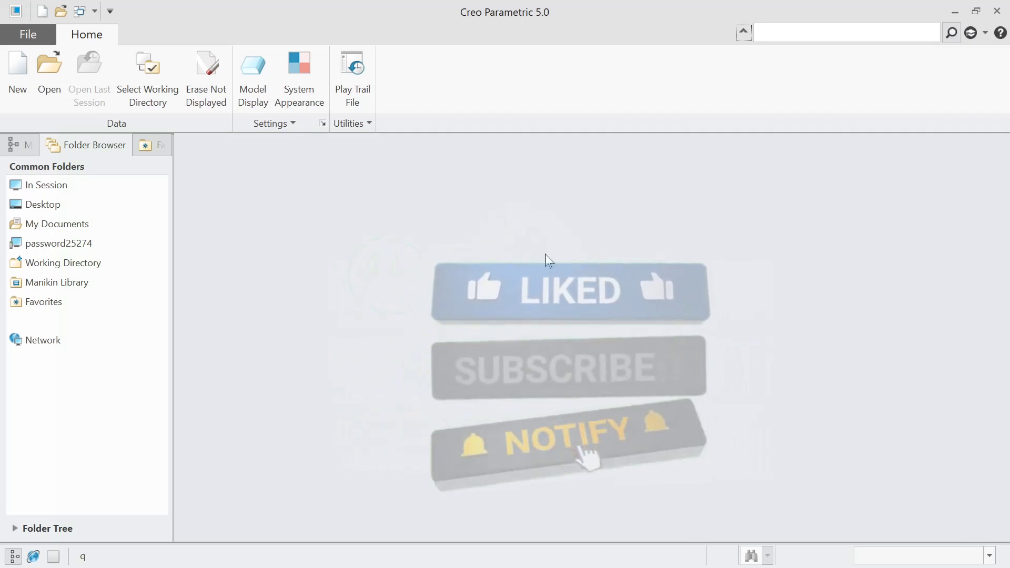
- Create solid part PRT0001 using the mmns_part_solid template instead of the default
{"action": "left_click", "coordinate": [18, 84]}
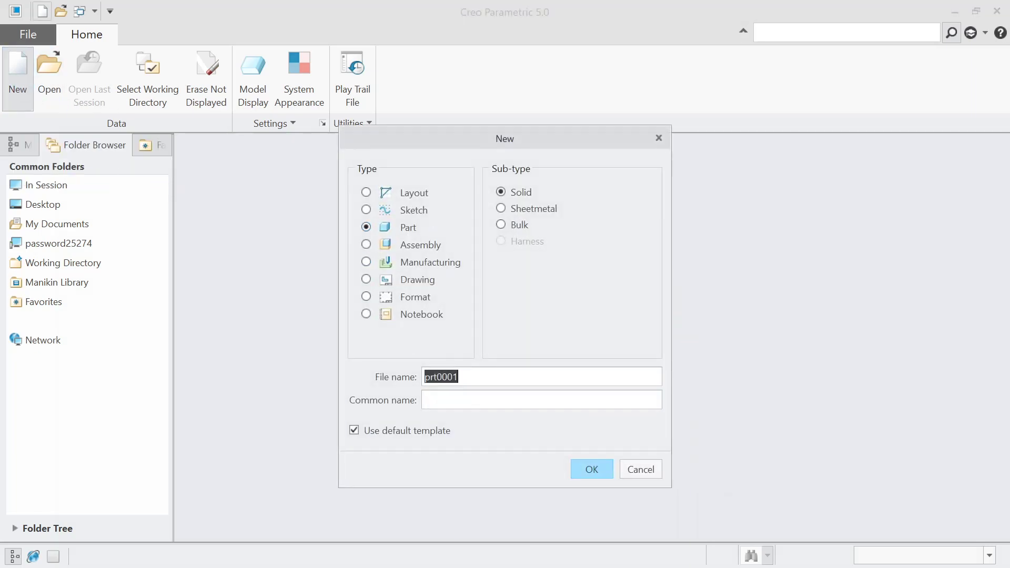
{"action": "left_click", "coordinate": [384, 432]}
{"action": "left_click", "coordinate": [593, 466]}
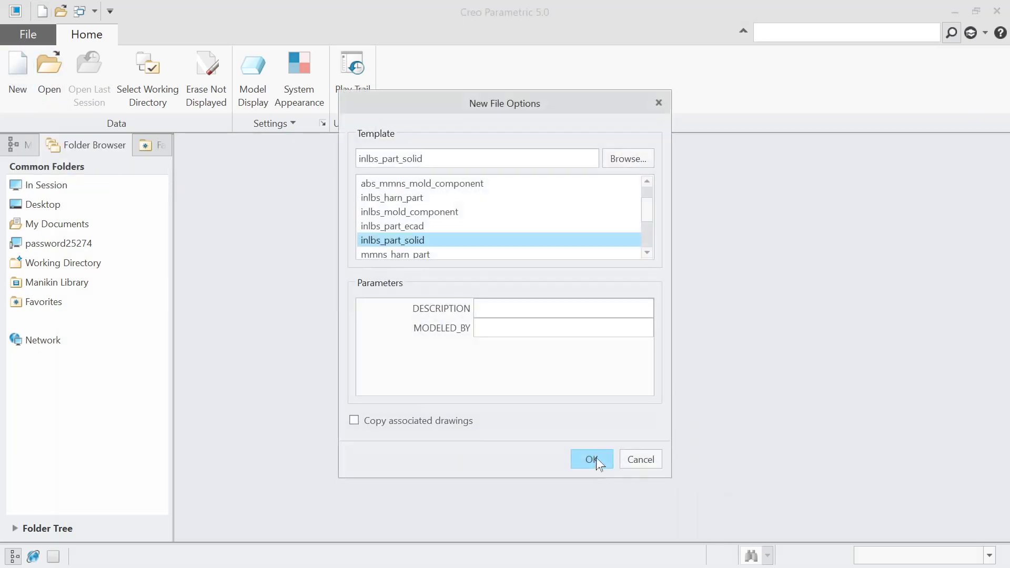
{"action": "left_click", "coordinate": [647, 253]}
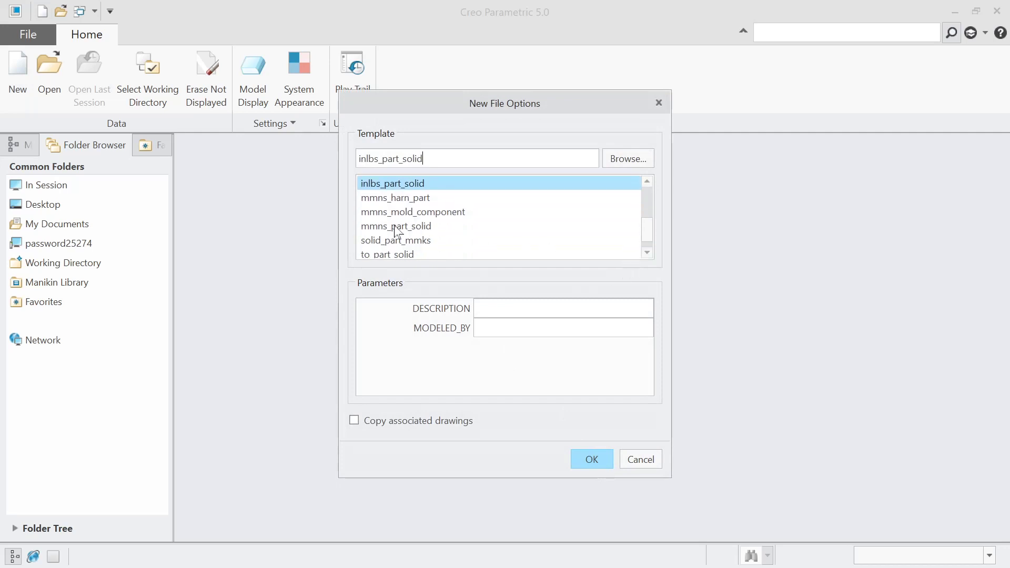
{"action": "left_click", "coordinate": [393, 230]}
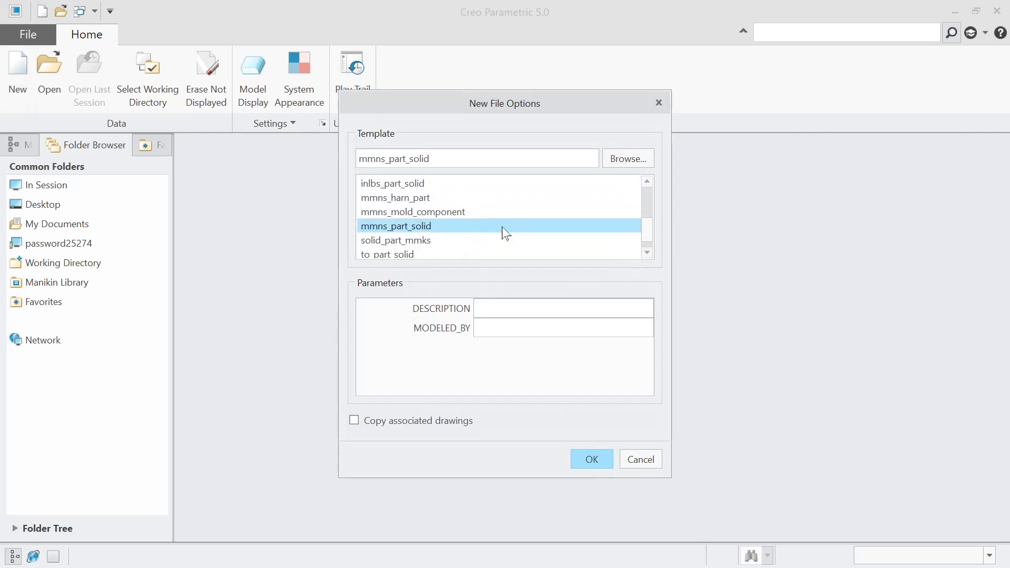
{"action": "left_click", "coordinate": [591, 459]}
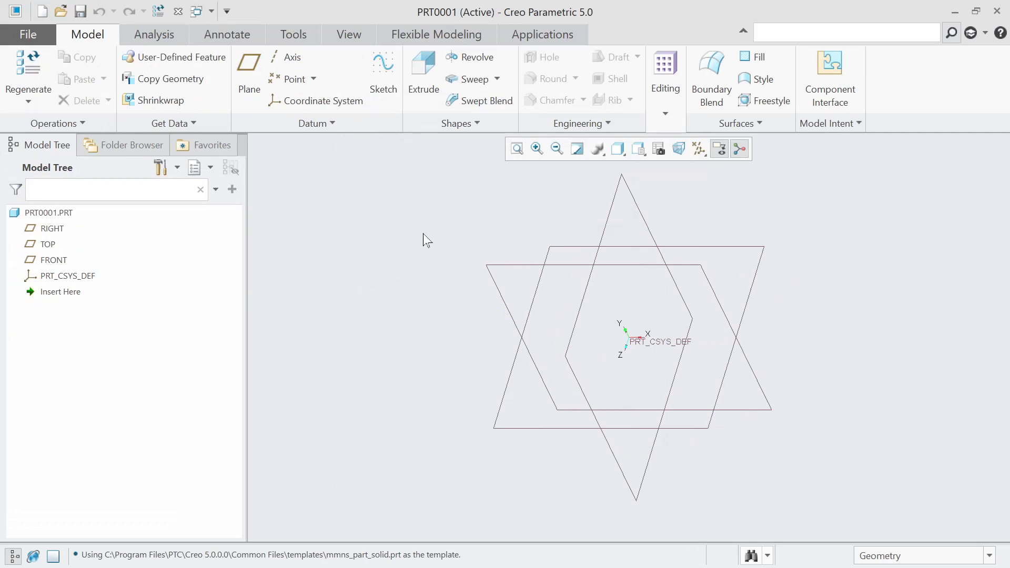
- Start a sketch on the TOP plane, viewed straight on
{"action": "left_click", "coordinate": [373, 81]}
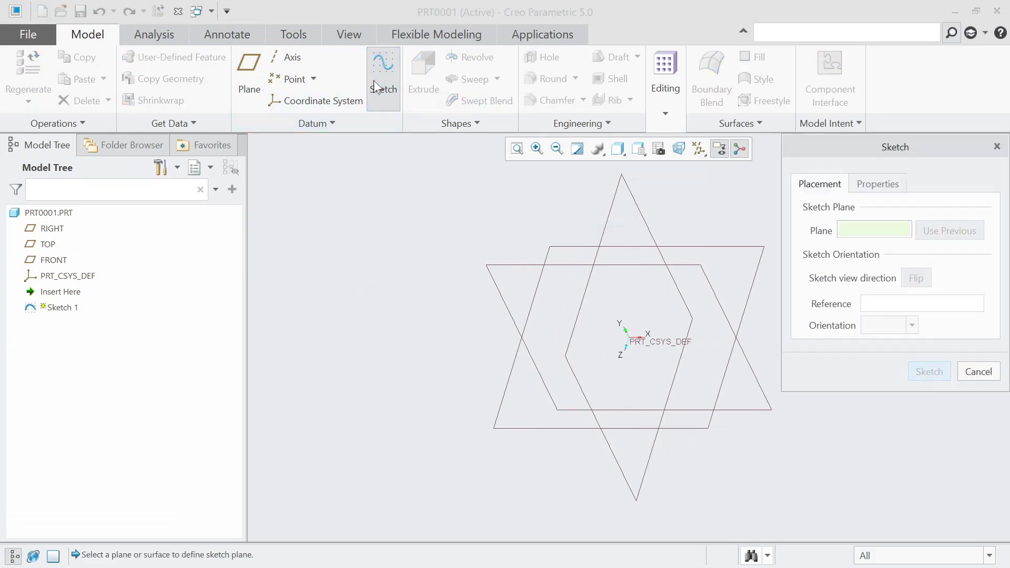
{"action": "left_click", "coordinate": [510, 374]}
{"action": "left_click", "coordinate": [939, 372]}
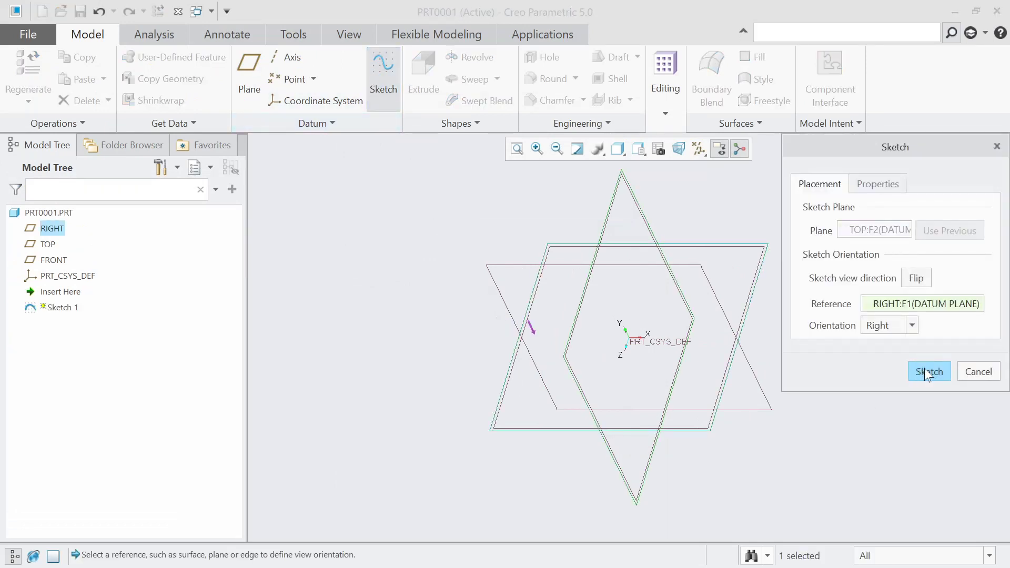
{"action": "left_click", "coordinate": [656, 151]}
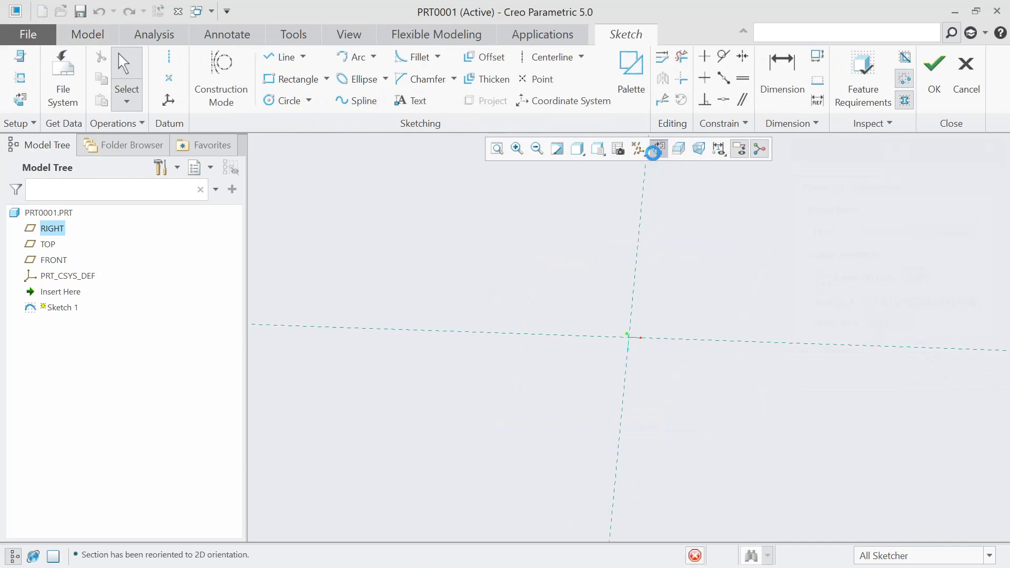
- Draw a horizontal line 280 long, its left end 140 from the centre
{"action": "left_click", "coordinate": [284, 57]}
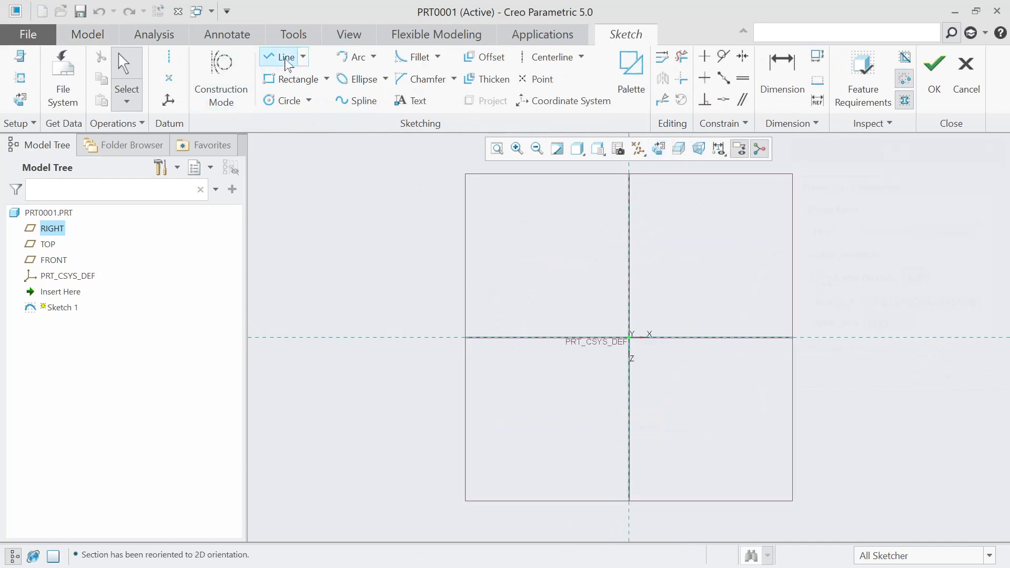
{"action": "left_click", "coordinate": [525, 337]}
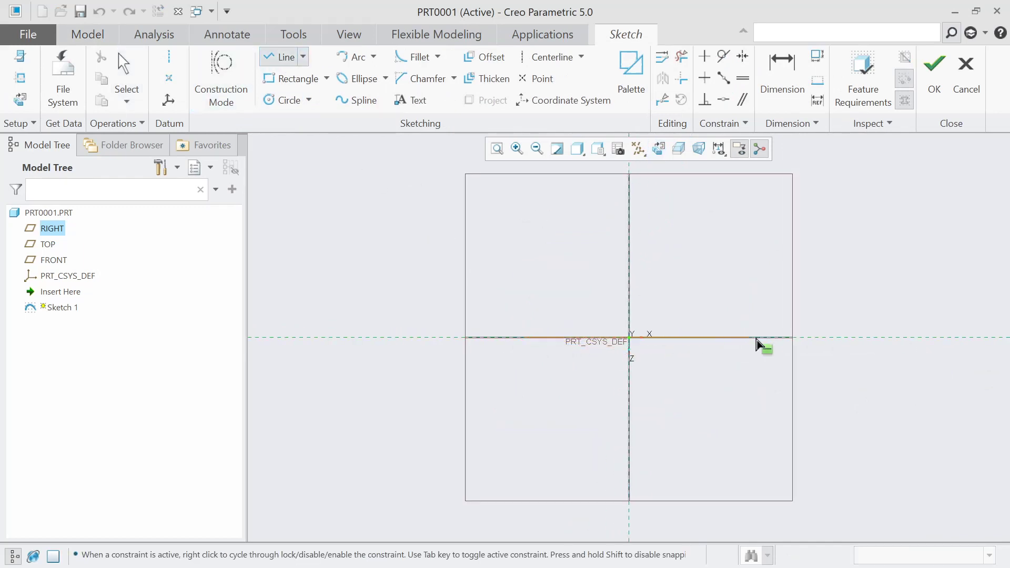
{"action": "left_click", "coordinate": [766, 339]}
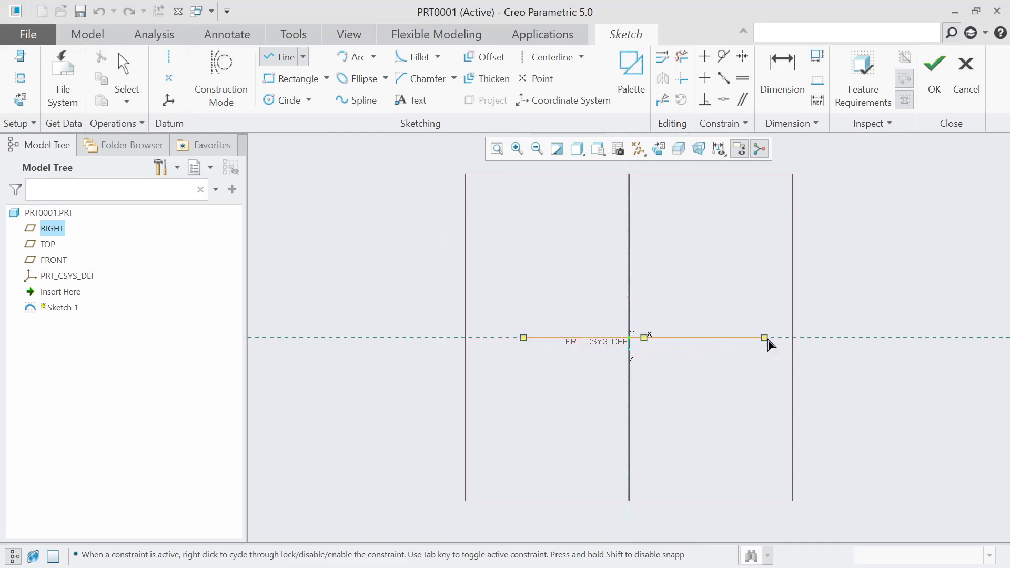
{"action": "left_click", "coordinate": [782, 73]}
{"action": "double_click", "coordinate": [576, 297]}
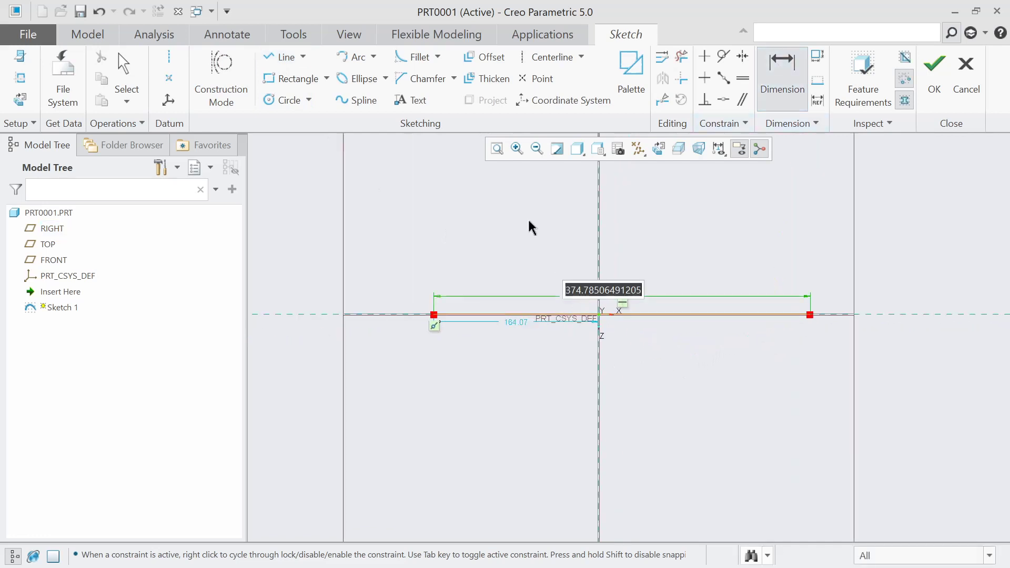
{"action": "type", "text": "2"}
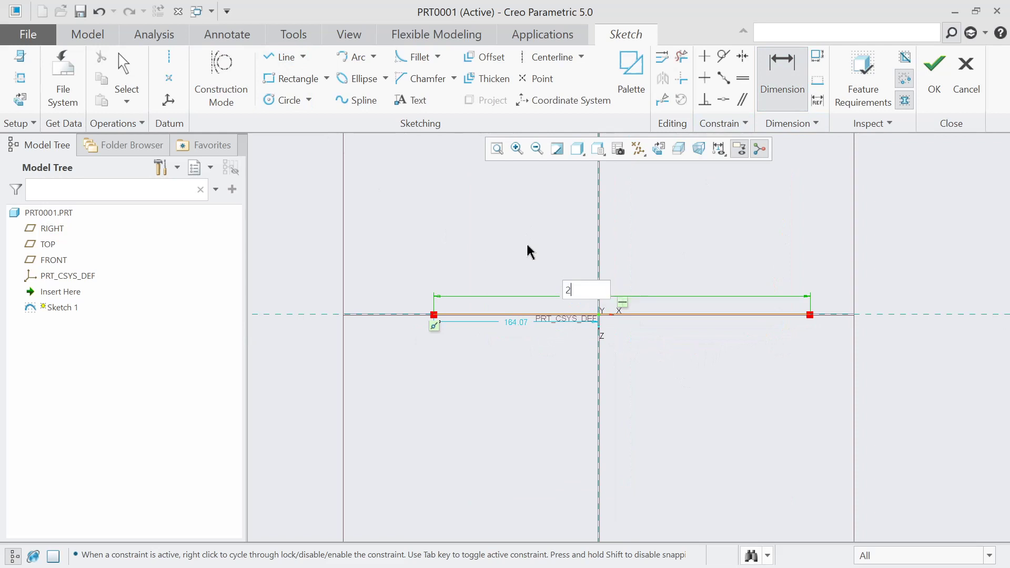
{"action": "type", "text": "80"}
{"action": "key", "text": "Return"}
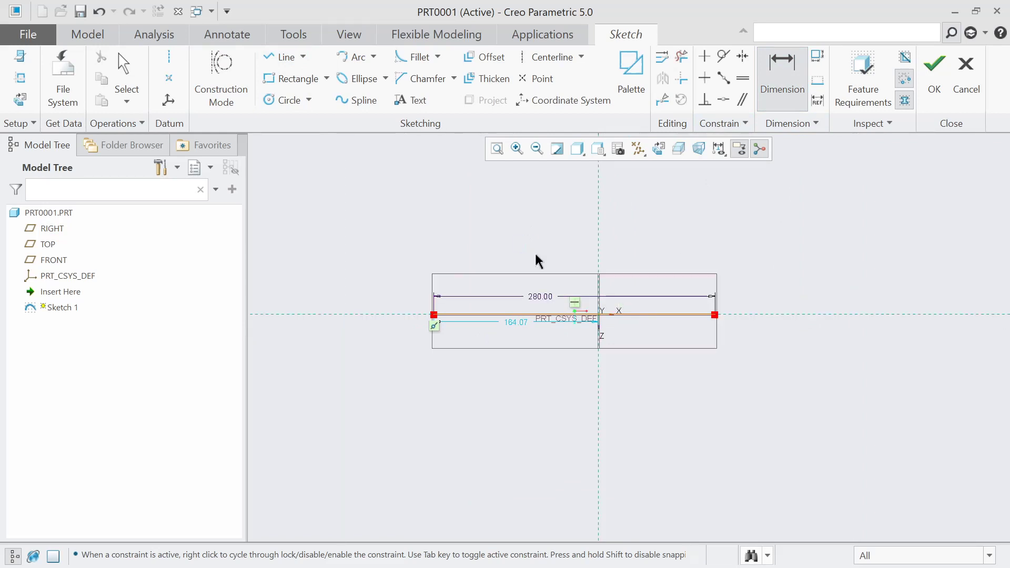
{"action": "double_click", "coordinate": [509, 323]}
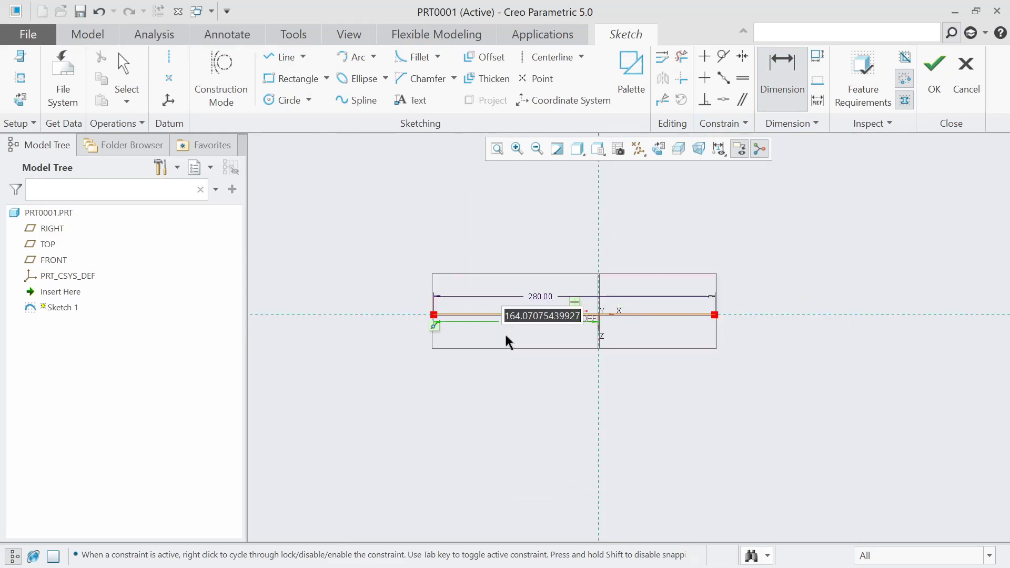
{"action": "type", "text": "140"}
{"action": "key", "text": "Return"}
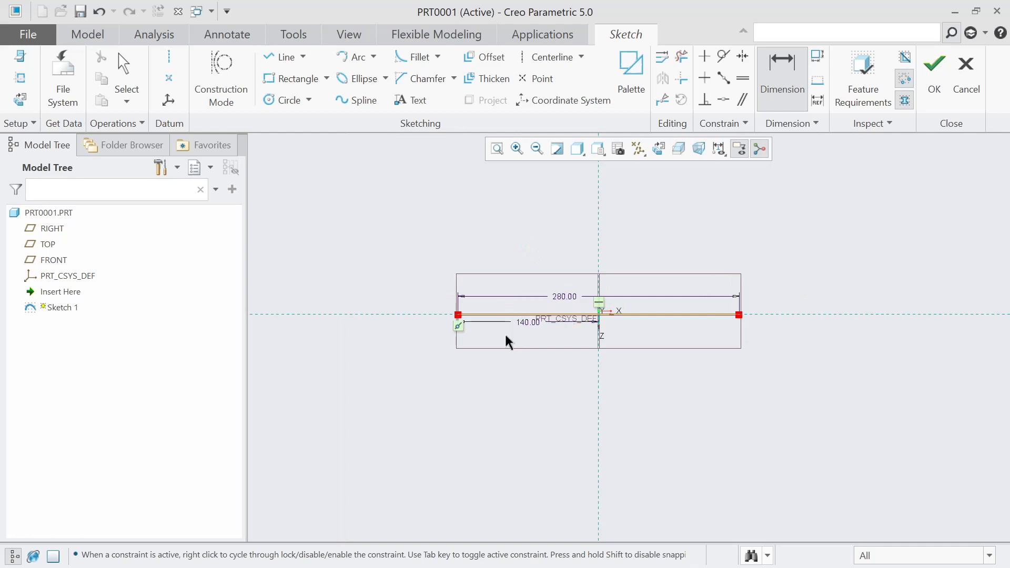
- Add arcs at both line ends, curving down-left and up-right
{"action": "left_click", "coordinate": [351, 57]}
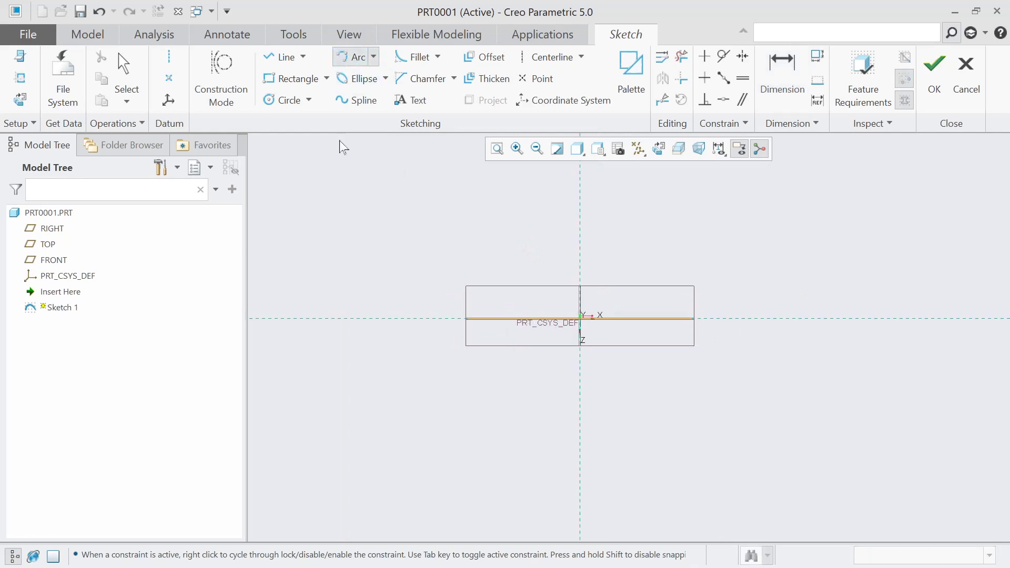
{"action": "left_click", "coordinate": [465, 318]}
{"action": "scroll", "coordinate": [391, 396], "scroll_direction": "up", "scroll_amount": 2}
{"action": "scroll", "coordinate": [392, 395], "scroll_direction": "up", "scroll_amount": 2}
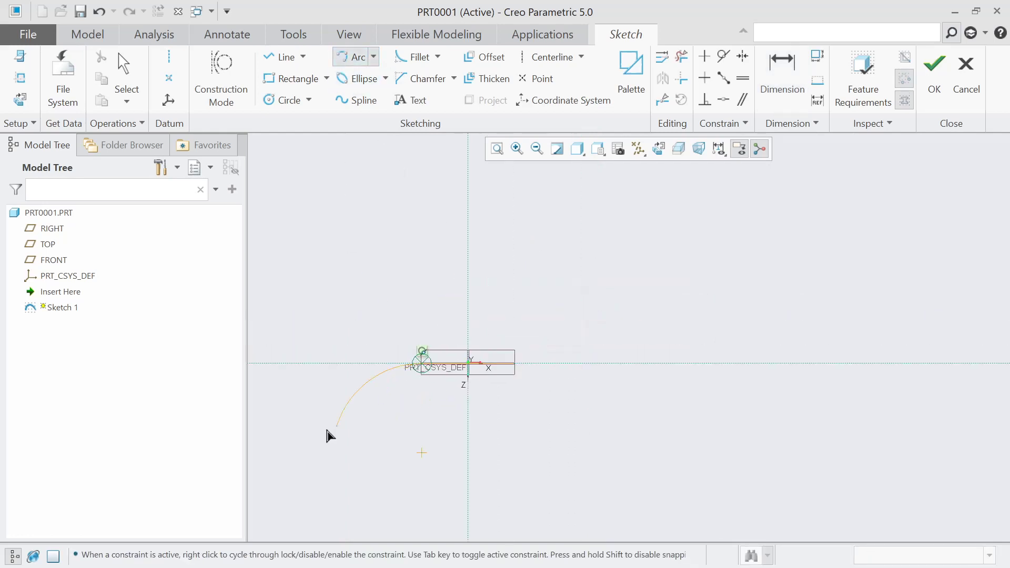
{"action": "left_click", "coordinate": [281, 466]}
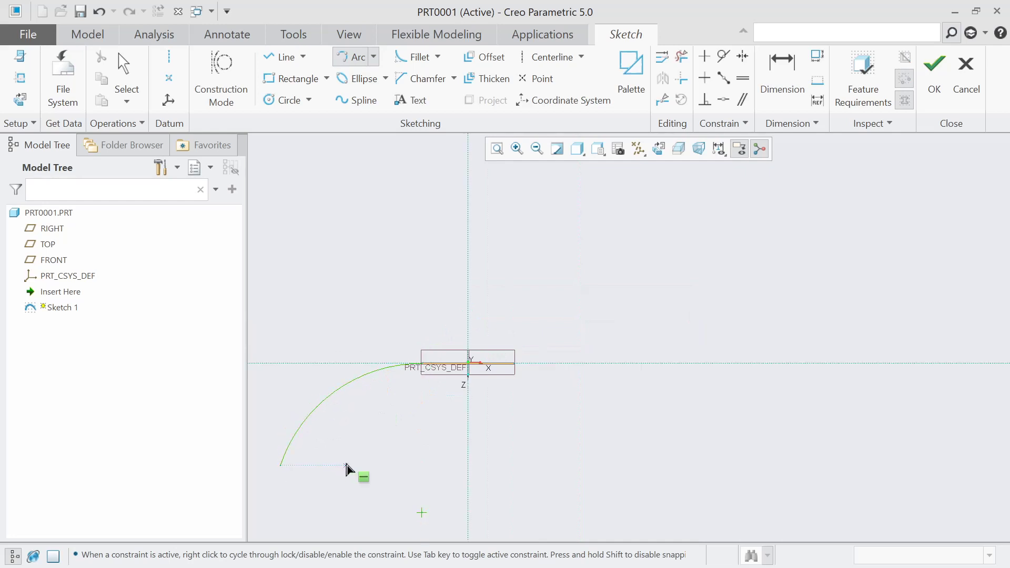
{"action": "scroll", "coordinate": [503, 387], "scroll_direction": "down", "scroll_amount": 1}
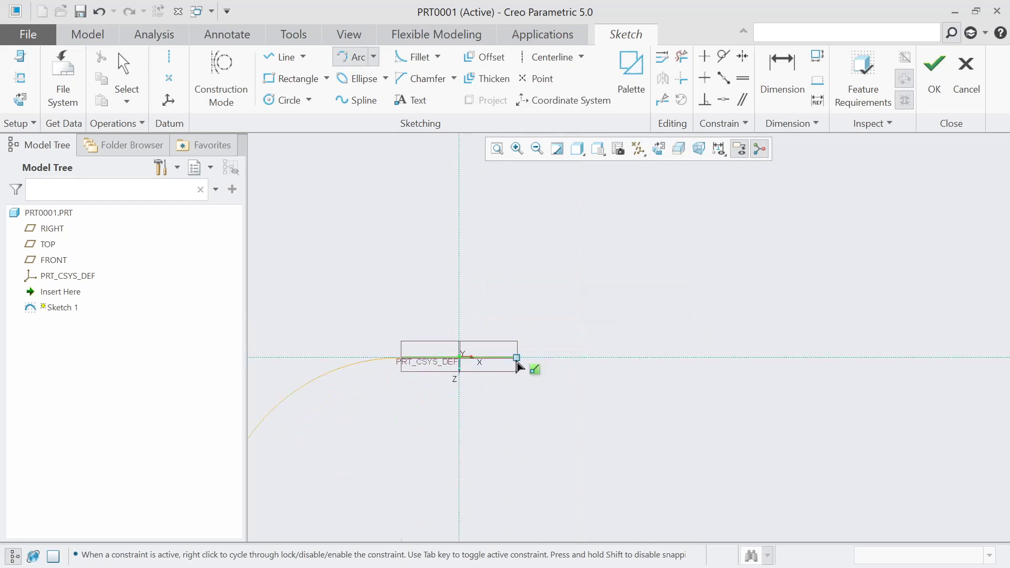
{"action": "left_click", "coordinate": [517, 362]}
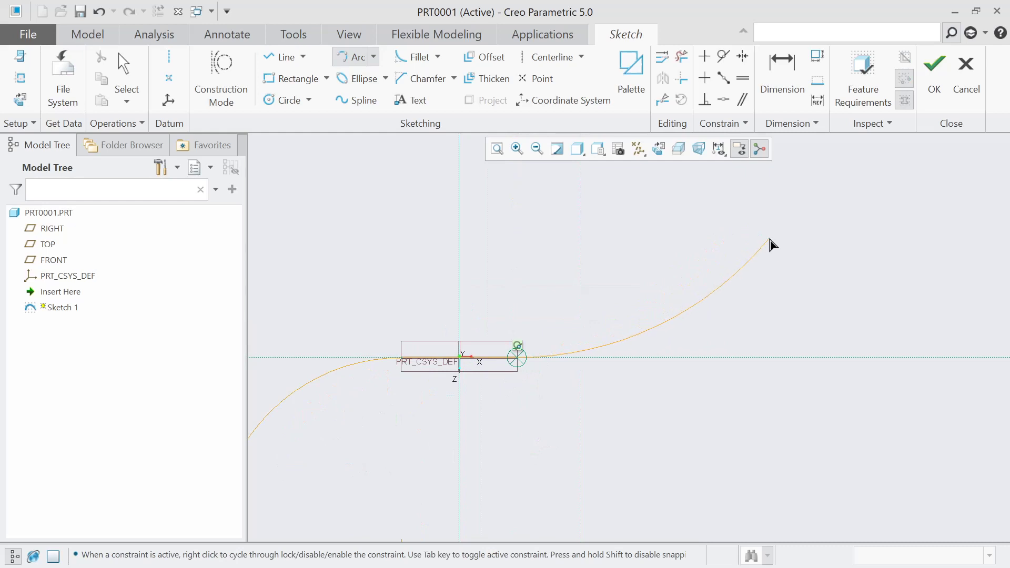
{"action": "left_click", "coordinate": [766, 240]}
{"action": "middle_click", "coordinate": [800, 307]}
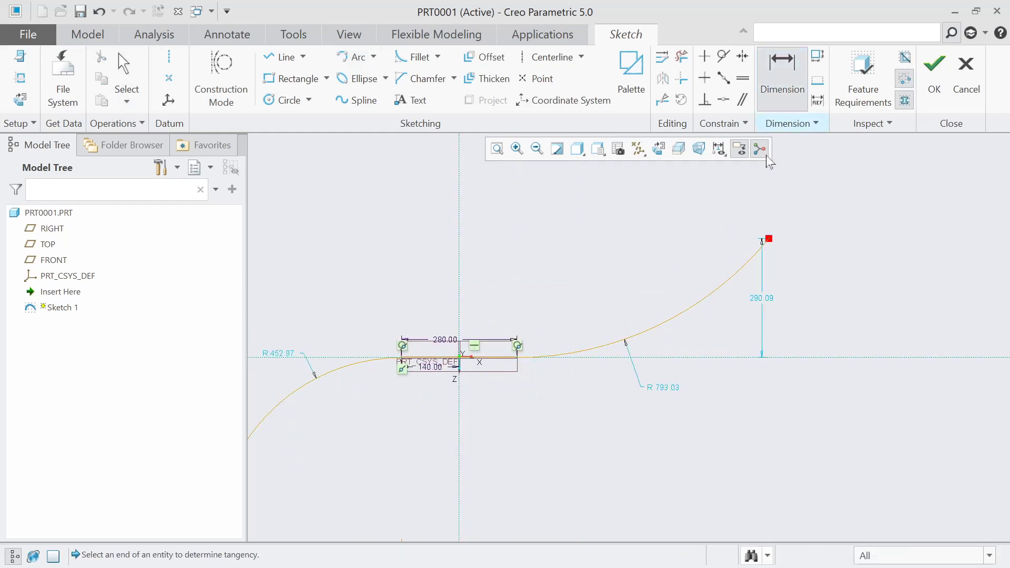
- Give the right arc radius 700 and end height 290
{"action": "double_click", "coordinate": [663, 389]}
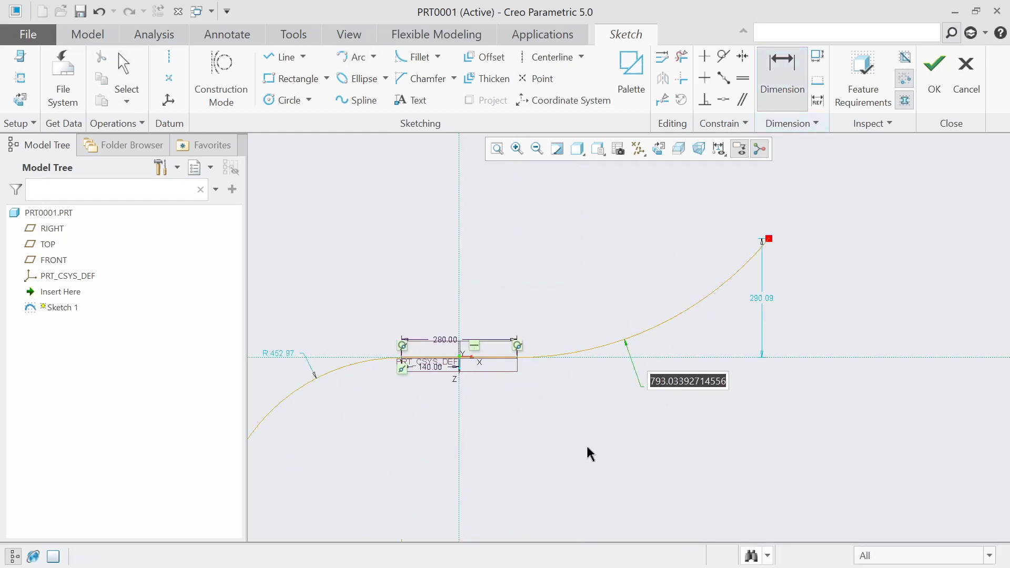
{"action": "type", "text": "700"}
{"action": "key", "text": "Return"}
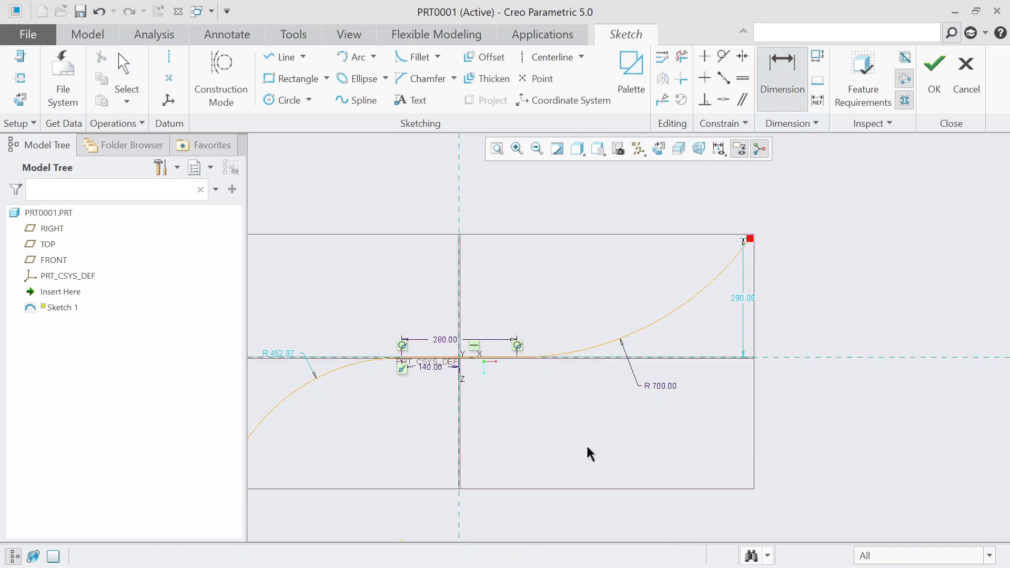
{"action": "double_click", "coordinate": [744, 298]}
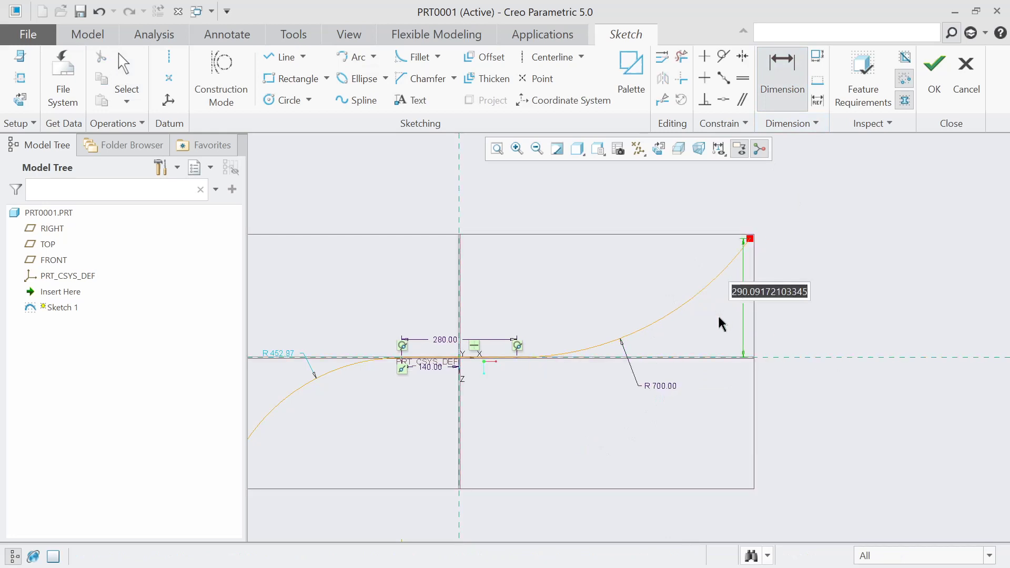
{"action": "type", "text": "2"}
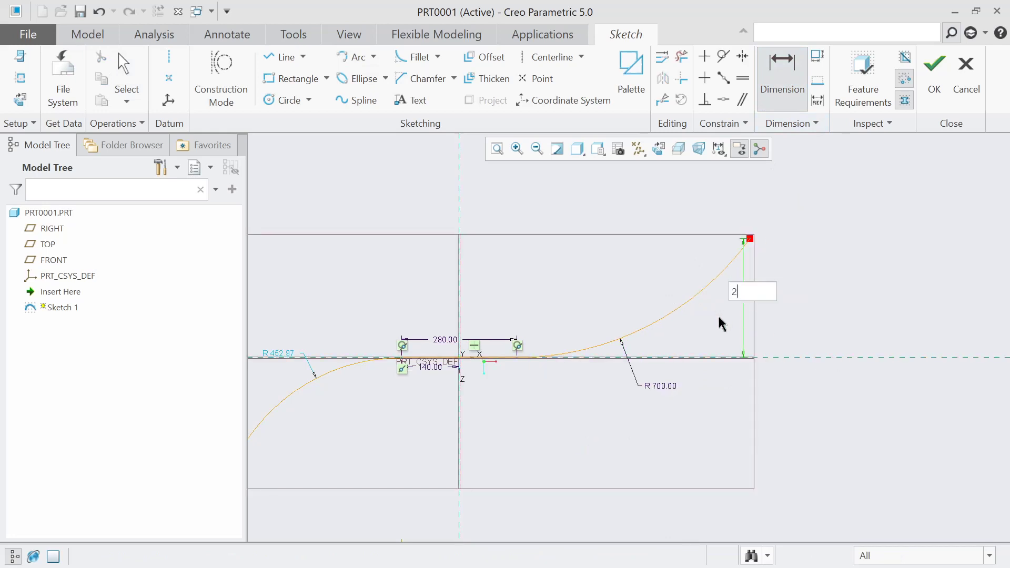
{"action": "type", "text": "90"}
{"action": "key", "text": "Return"}
{"action": "scroll", "coordinate": [719, 322], "scroll_direction": "up", "scroll_amount": 2}
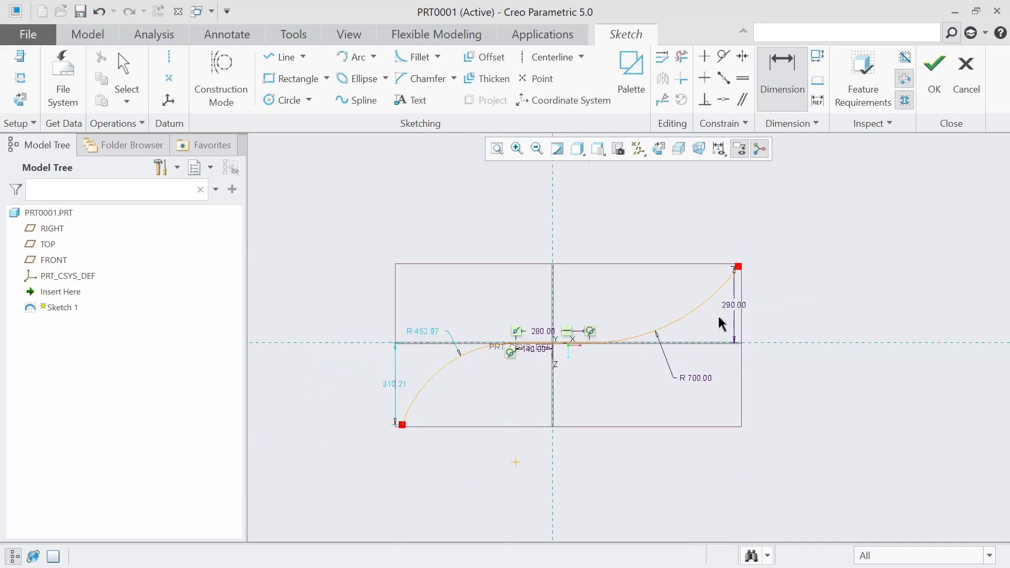
{"action": "scroll", "coordinate": [441, 425], "scroll_direction": "down", "scroll_amount": 2}
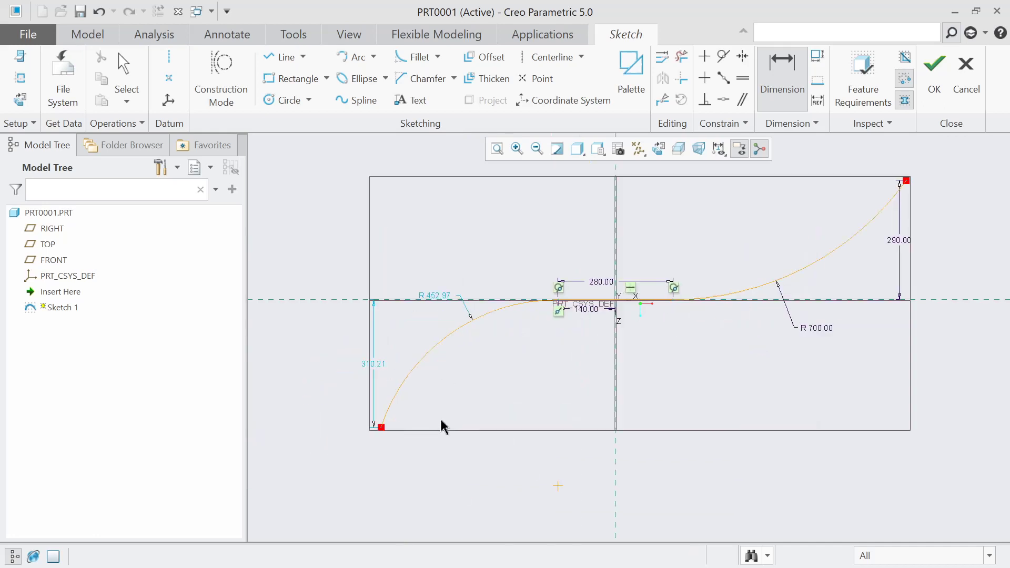
- Give the left arc radius 450 and vertical offset 305
{"action": "double_click", "coordinate": [433, 302]}
{"action": "type", "text": "450"}
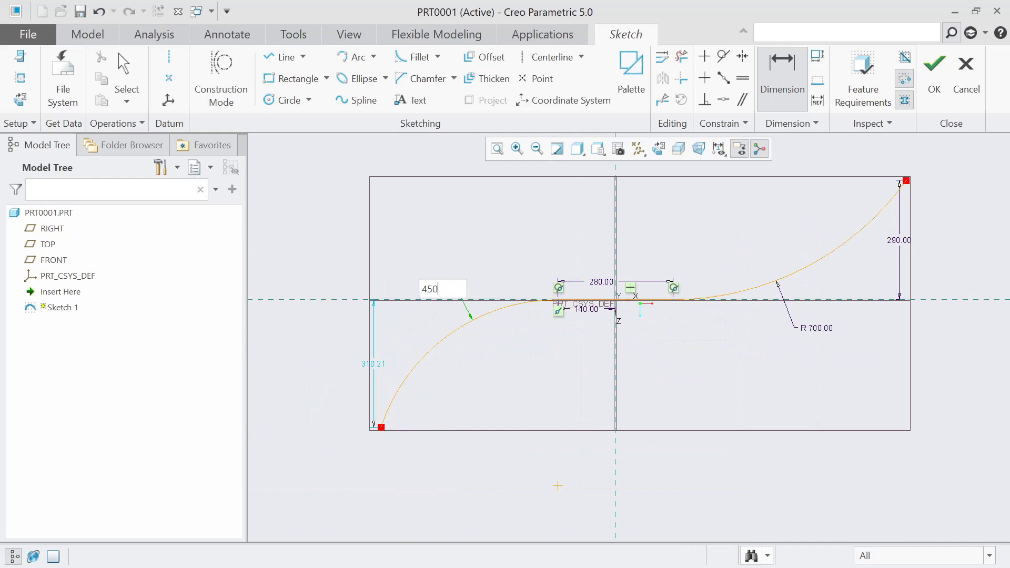
{"action": "key", "text": "Return"}
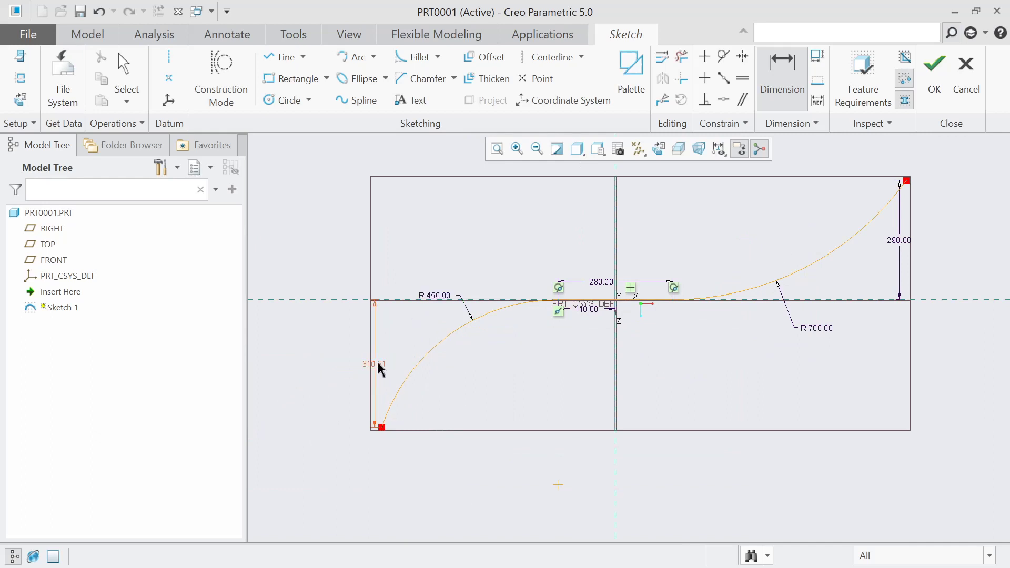
{"action": "double_click", "coordinate": [380, 366]}
{"action": "type", "text": "305"}
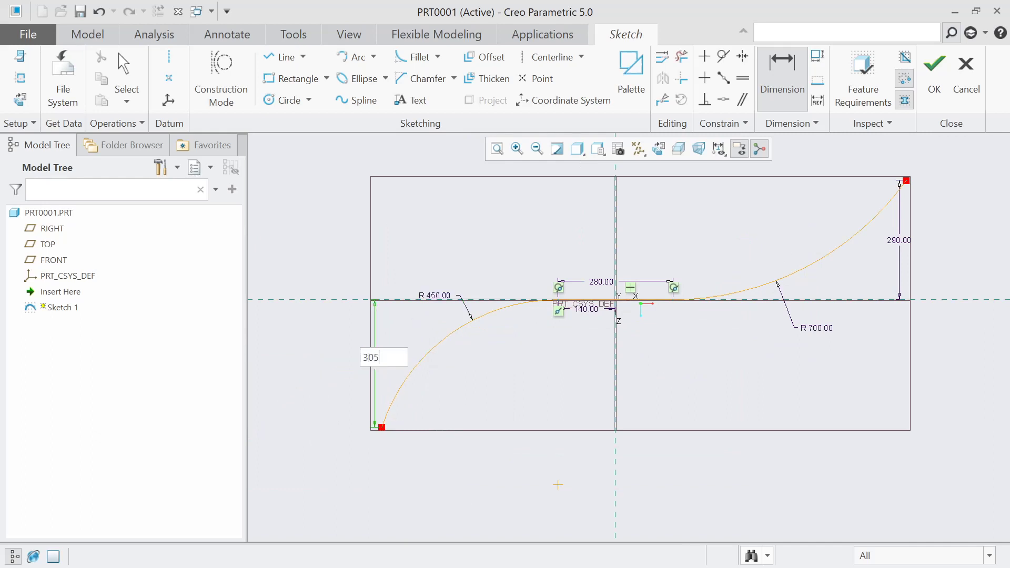
{"action": "key", "text": "Return"}
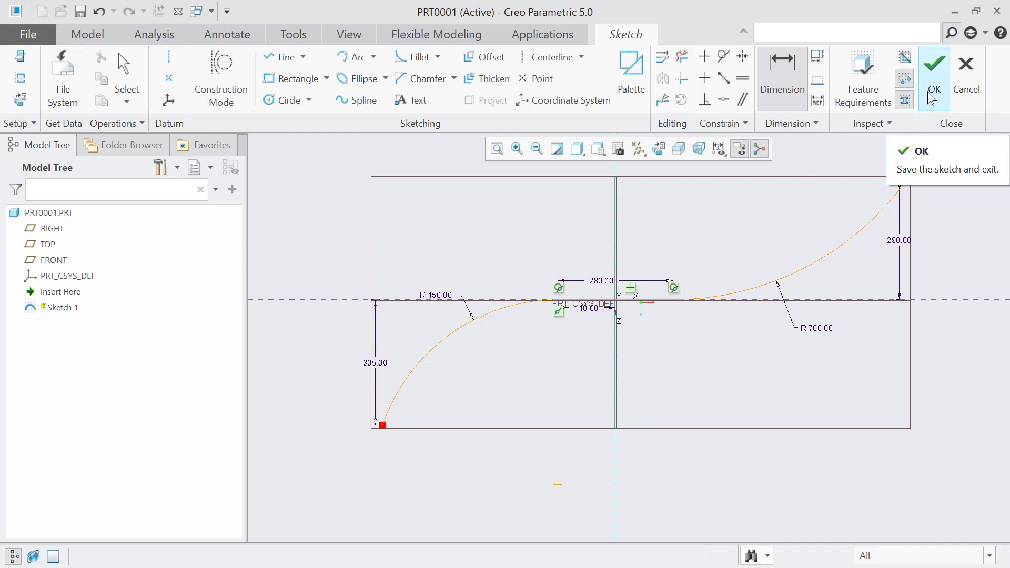
- Finish the trajectory sketch and start a Sweep along it
{"action": "left_click", "coordinate": [933, 71]}
{"action": "middle_click_drag", "start_coordinate": [619, 468], "coordinate": [590, 427]}
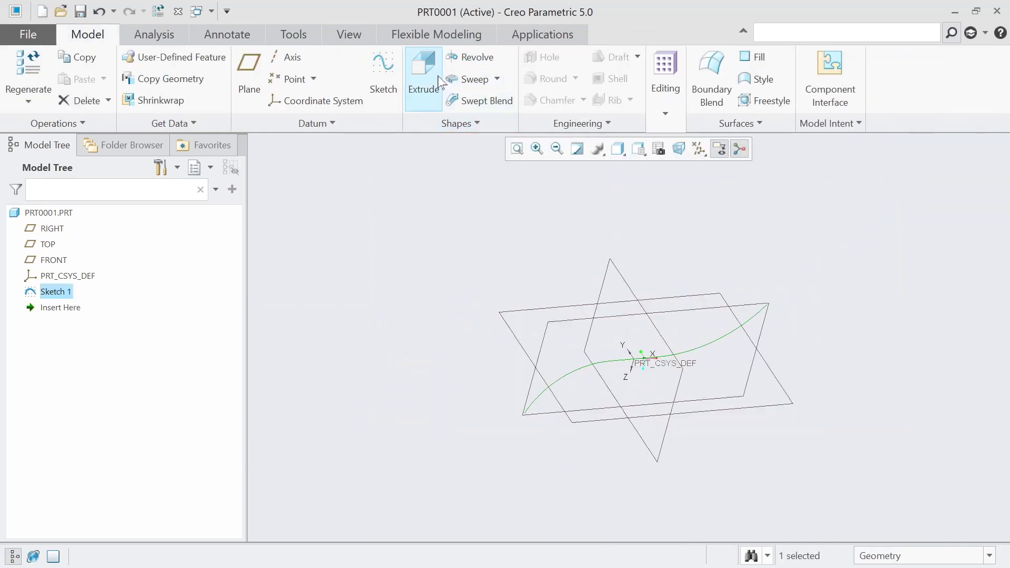
{"action": "left_click", "coordinate": [474, 81]}
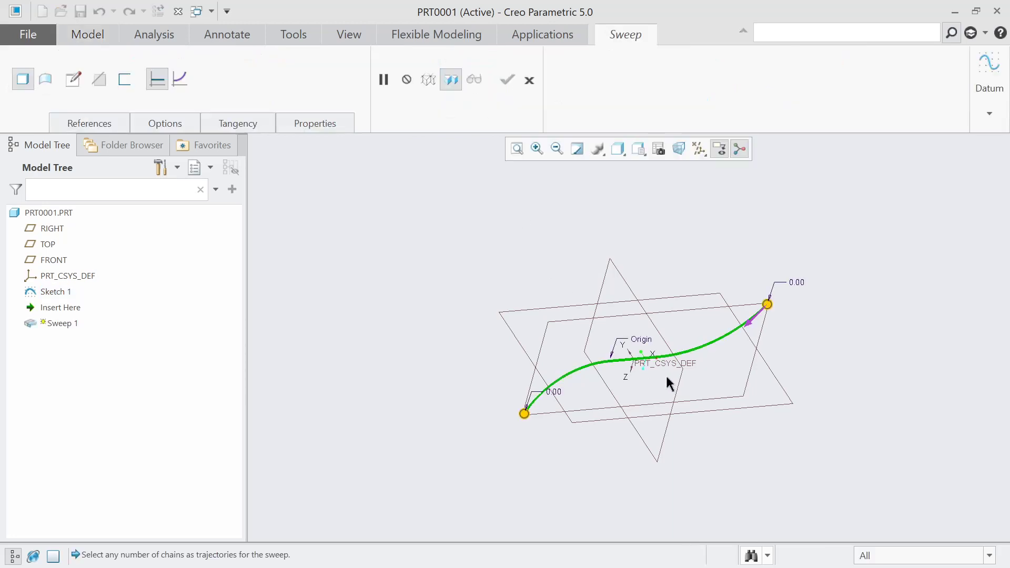
{"action": "scroll", "coordinate": [668, 383], "scroll_direction": "down", "scroll_amount": 2}
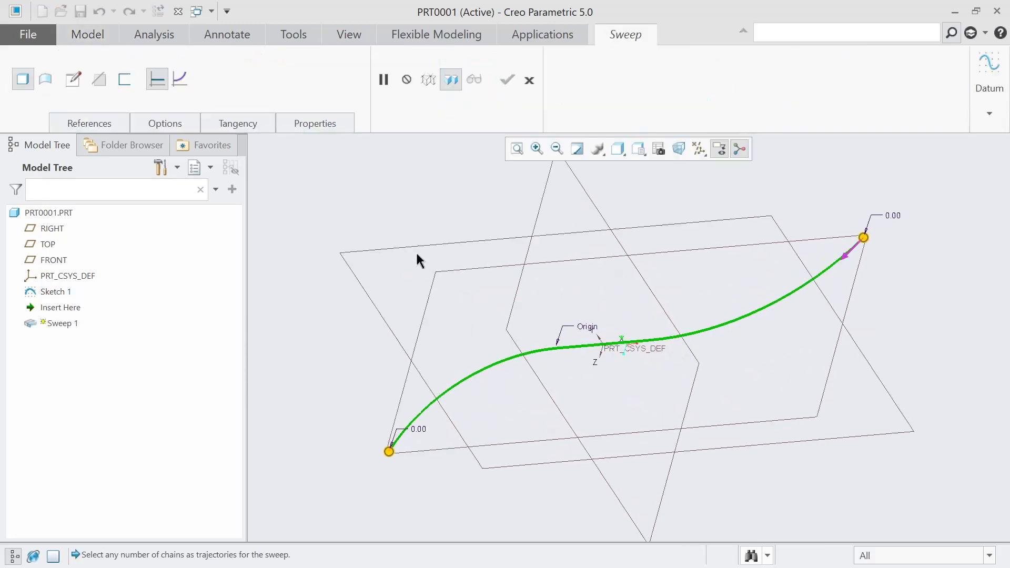
- Sketch a section circle centred on the trajectory's start point
{"action": "left_click", "coordinate": [71, 84]}
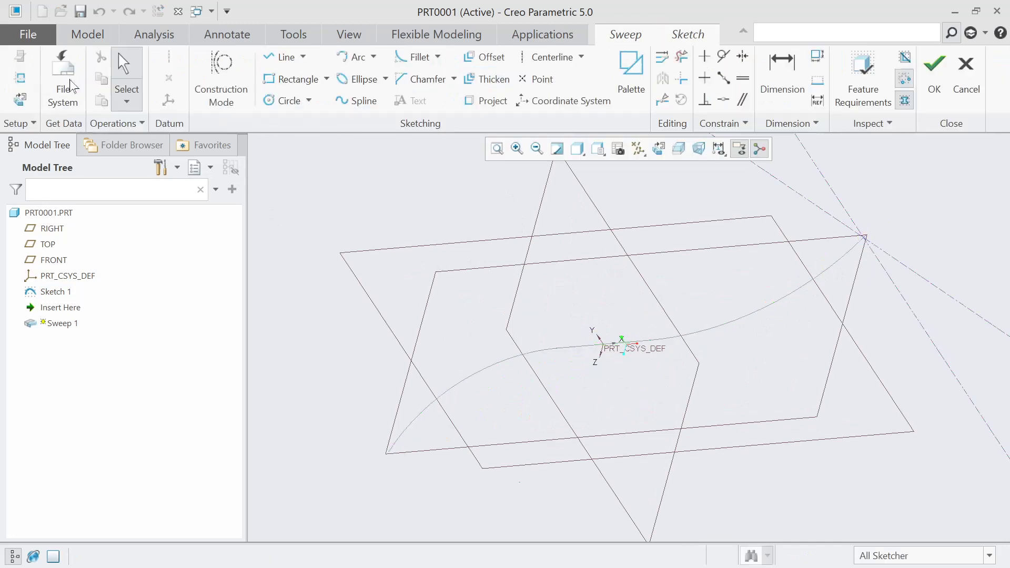
{"action": "middle_click_drag", "start_coordinate": [420, 297], "coordinate": [373, 325]}
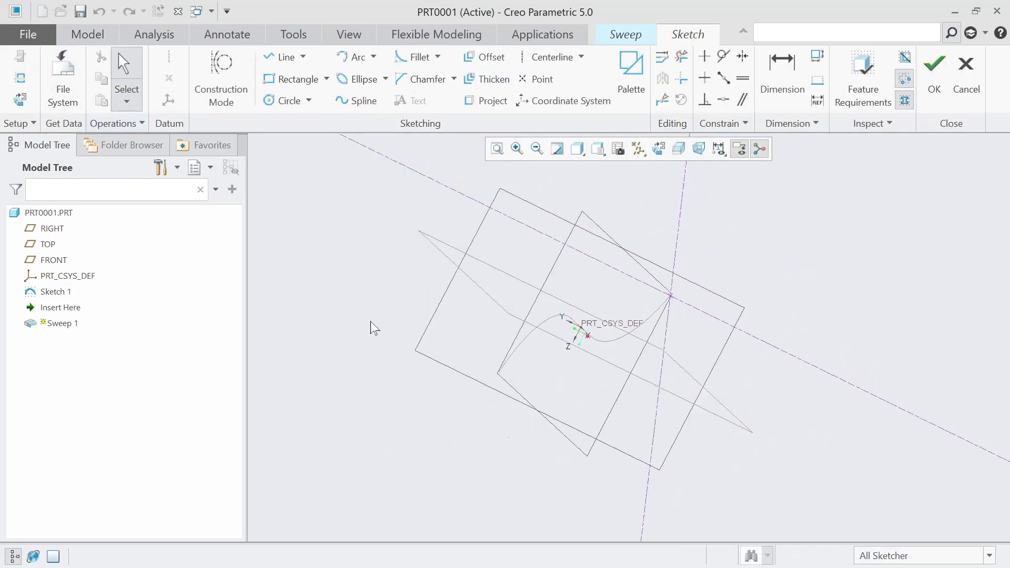
{"action": "left_click", "coordinate": [288, 99]}
{"action": "left_click", "coordinate": [671, 297]}
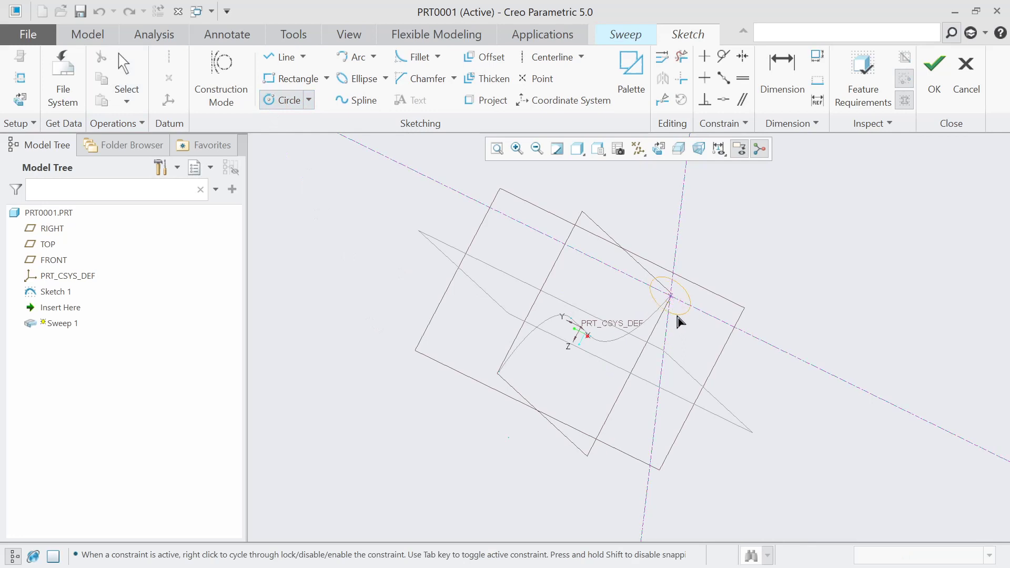
{"action": "left_click", "coordinate": [684, 340]}
{"action": "left_click", "coordinate": [781, 74]}
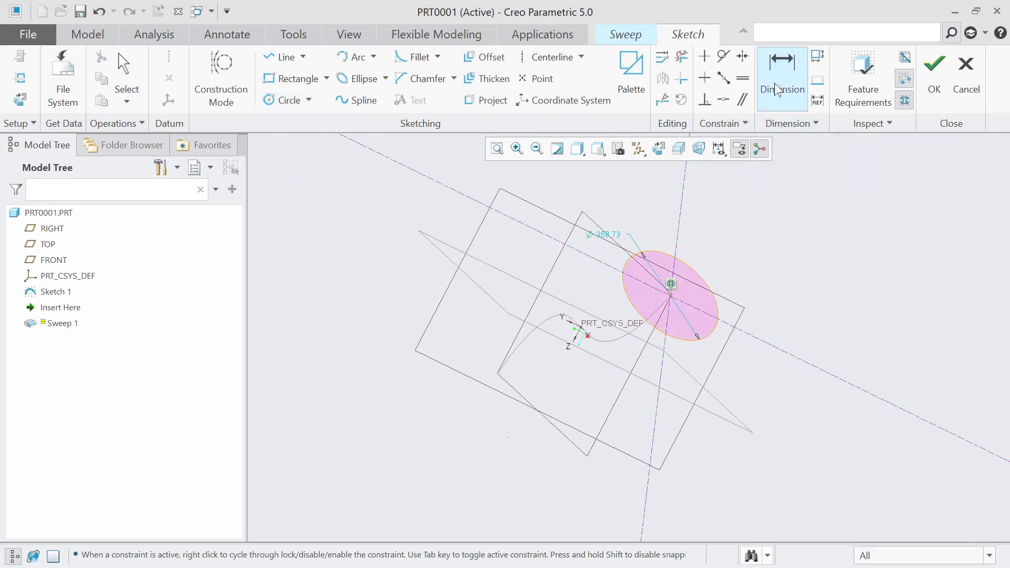
{"action": "scroll", "coordinate": [683, 252], "scroll_direction": "down", "scroll_amount": 2}
- Set the circle's diameter to 80, then change it to 120
{"action": "double_click", "coordinate": [583, 243]}
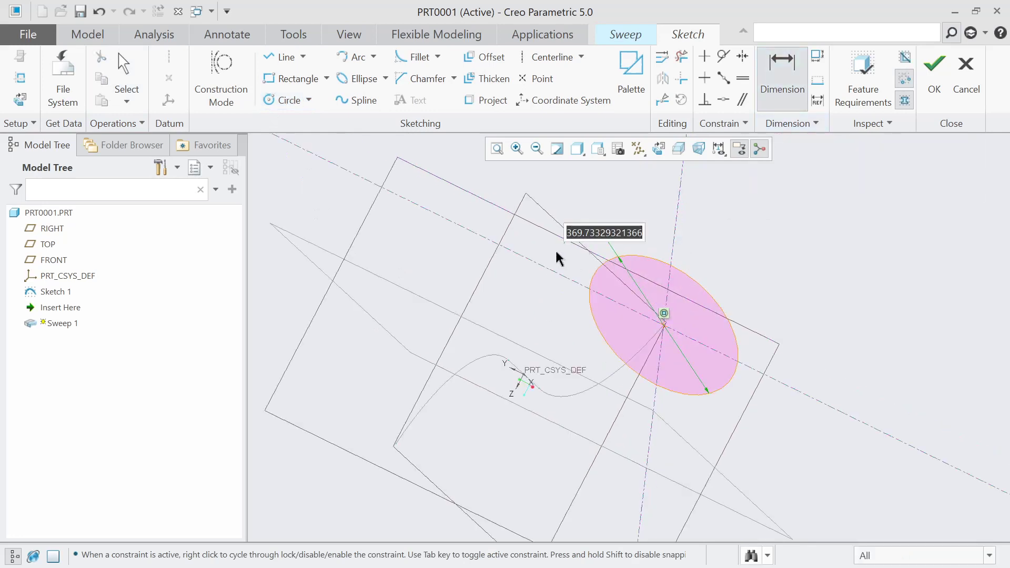
{"action": "type", "text": "80"}
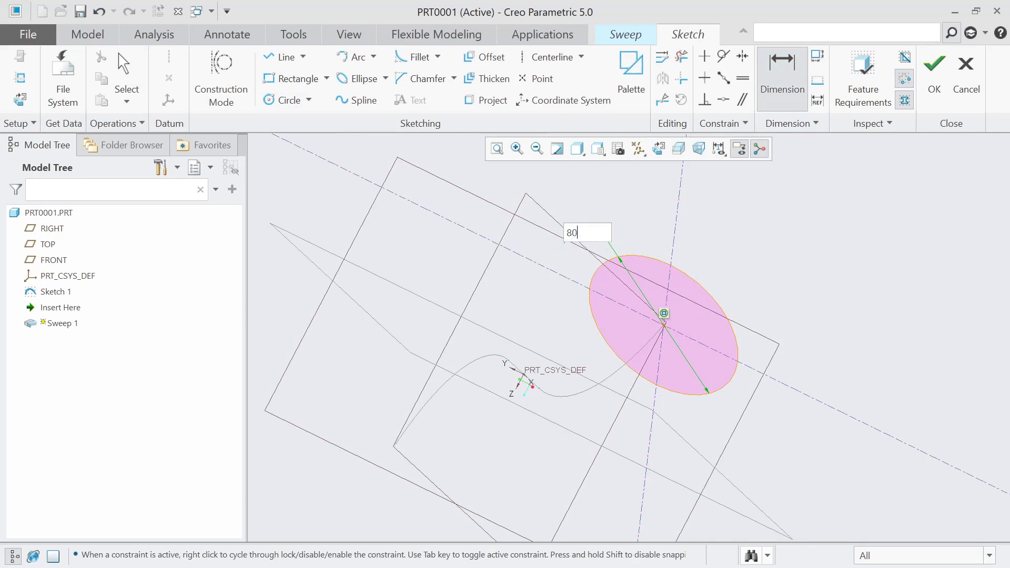
{"action": "key", "text": "Return"}
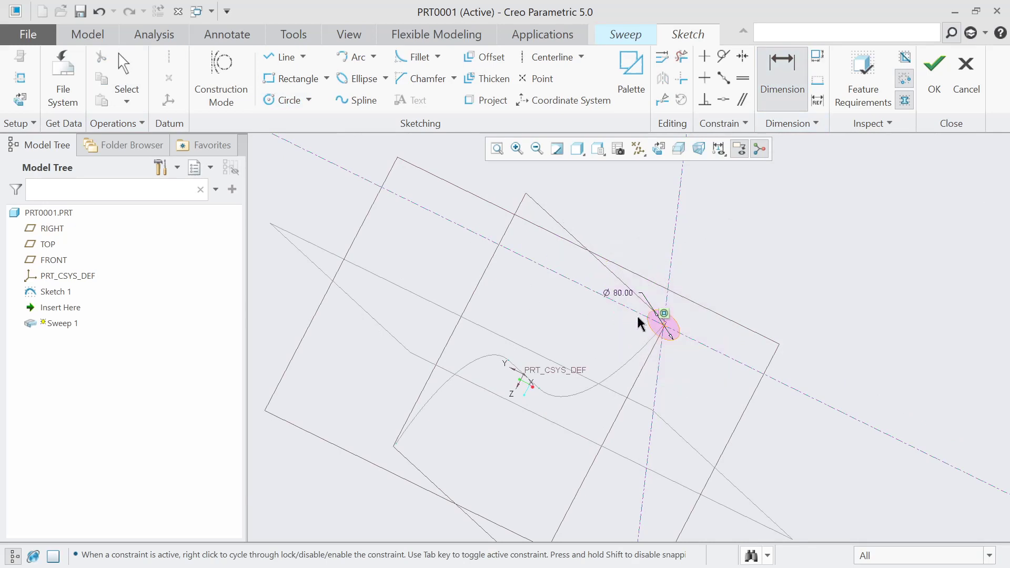
{"action": "scroll", "coordinate": [657, 326], "scroll_direction": "down", "scroll_amount": 2}
{"action": "scroll", "coordinate": [638, 321], "scroll_direction": "down", "scroll_amount": 1}
{"action": "scroll", "coordinate": [639, 316], "scroll_direction": "down", "scroll_amount": 1}
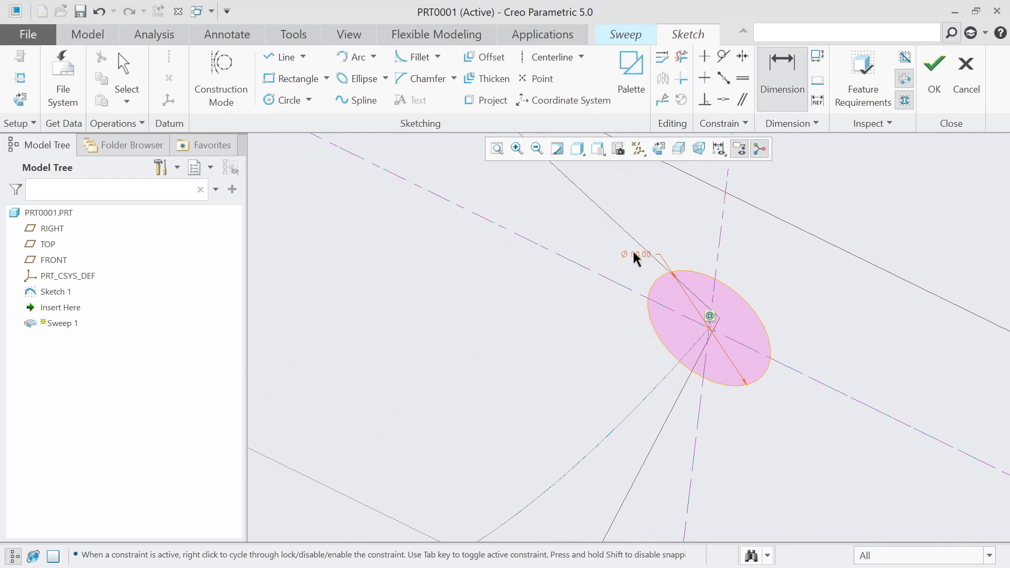
{"action": "double_click", "coordinate": [637, 254]}
{"action": "type", "text": "120"}
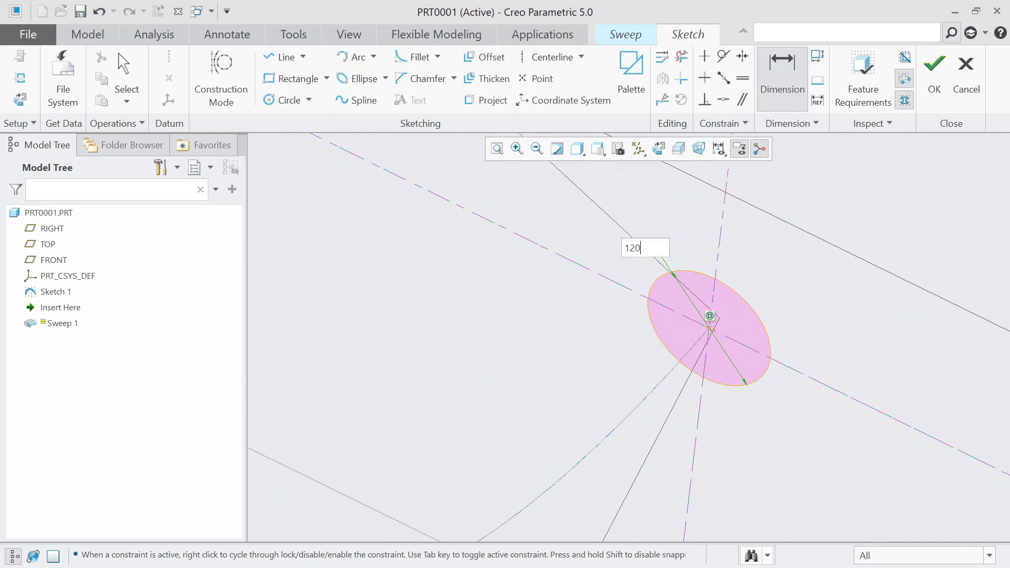
{"action": "key", "text": "Return"}
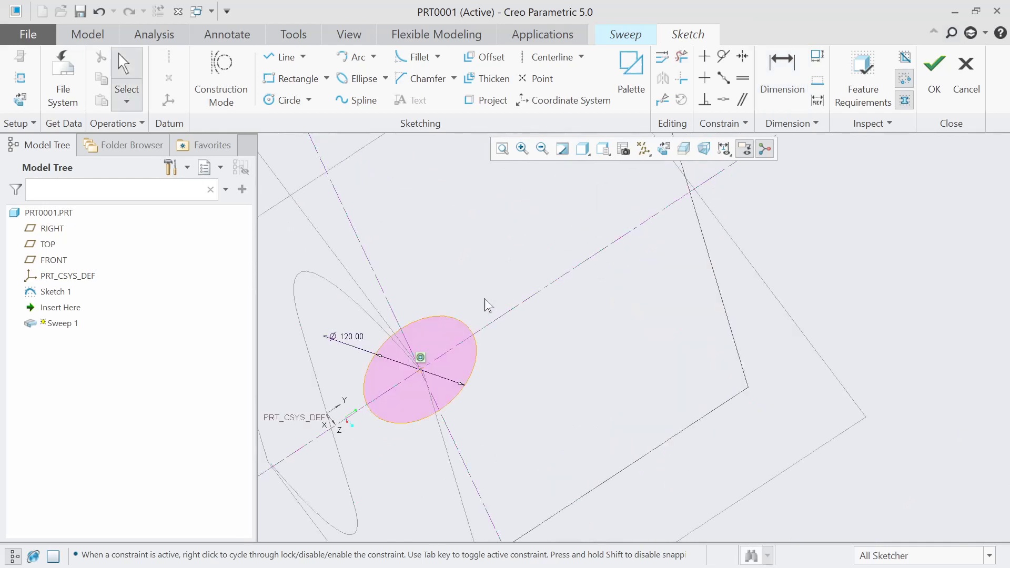
- In Relations, enter sd3=120+(2*cos(trajpar*360*60)) for the circle diameter
{"action": "left_click", "coordinate": [304, 36]}
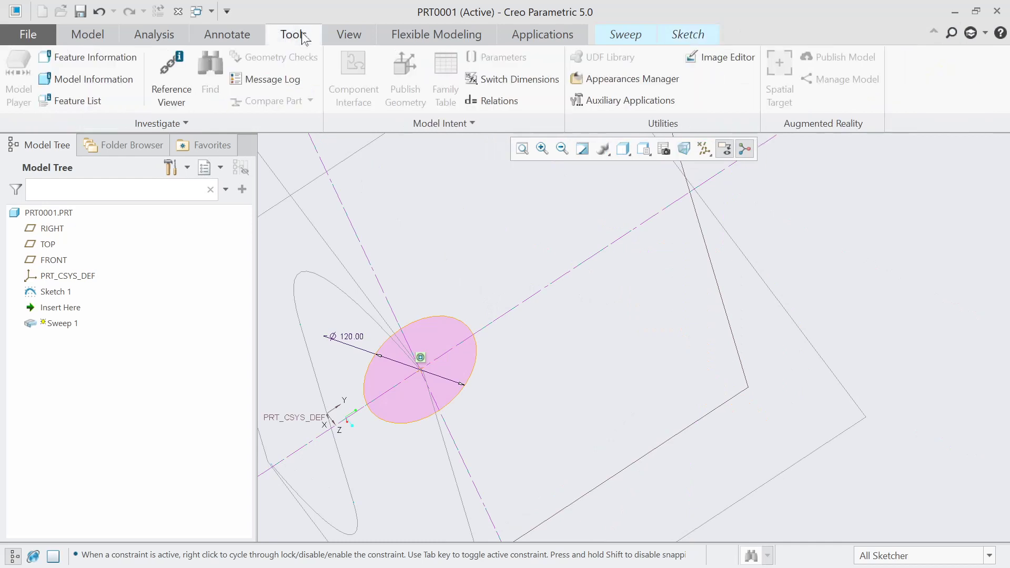
{"action": "left_click", "coordinate": [482, 101]}
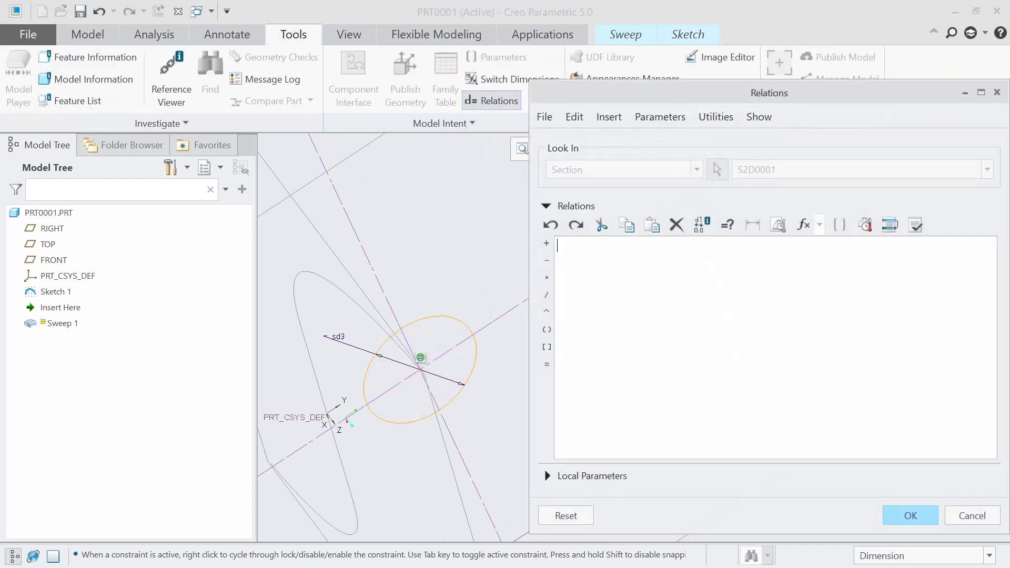
{"action": "left_click", "coordinate": [336, 339]}
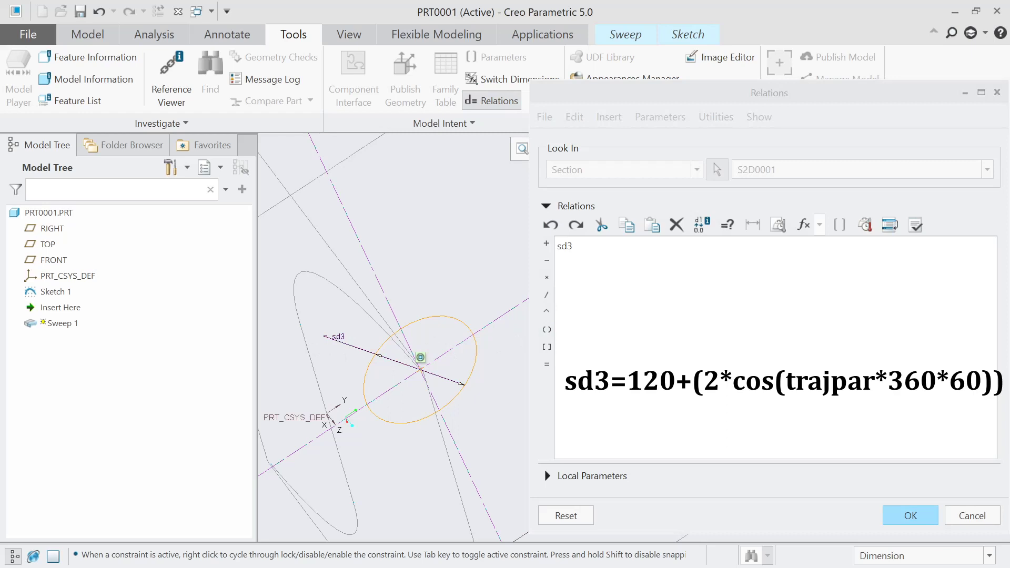
{"action": "left_click", "coordinate": [547, 364]}
{"action": "type", "text": "=120+(2*cos(trajpar*360*60))"}
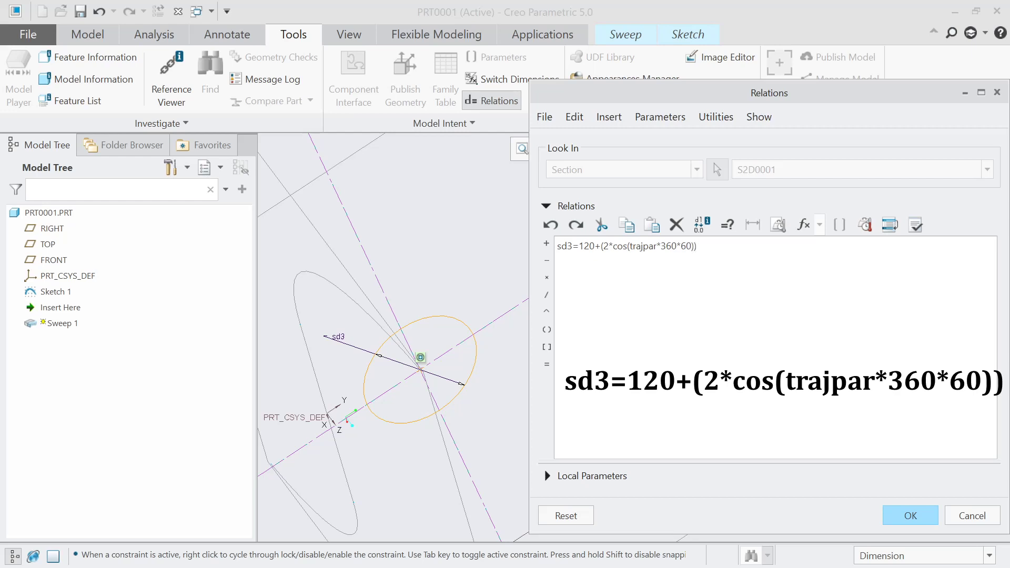
- Apply the relation, finish the section sketch, and enable Variable Section
{"action": "left_click", "coordinate": [909, 517]}
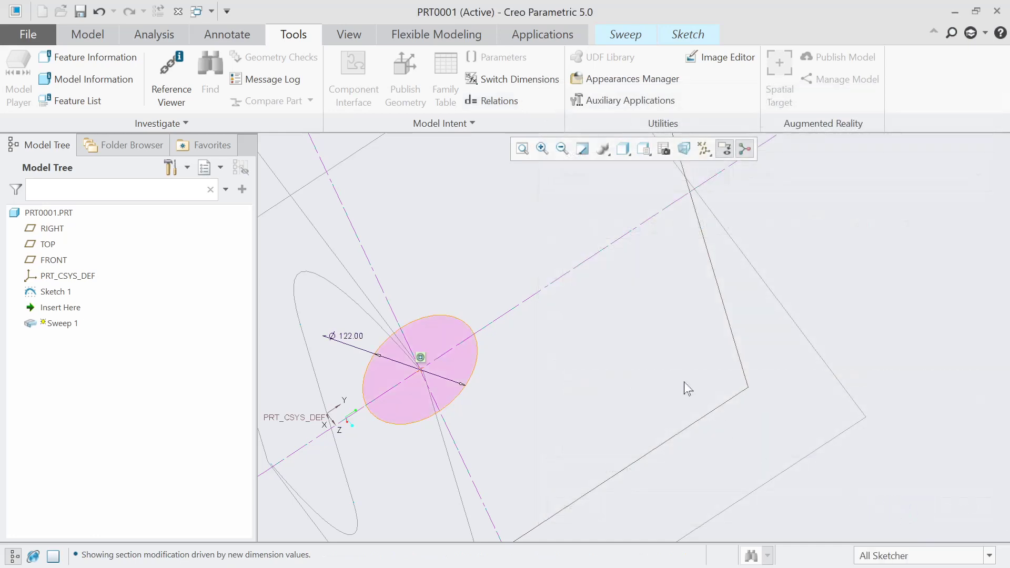
{"action": "scroll", "coordinate": [684, 380], "scroll_direction": "down", "scroll_amount": 1}
{"action": "scroll", "coordinate": [684, 380], "scroll_direction": "down", "scroll_amount": 1}
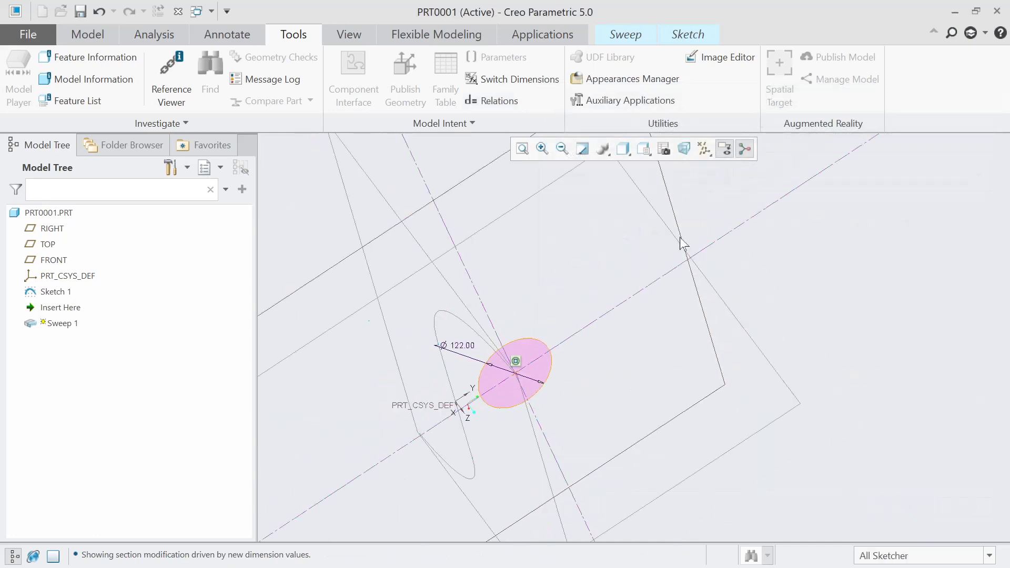
{"action": "left_click", "coordinate": [682, 39]}
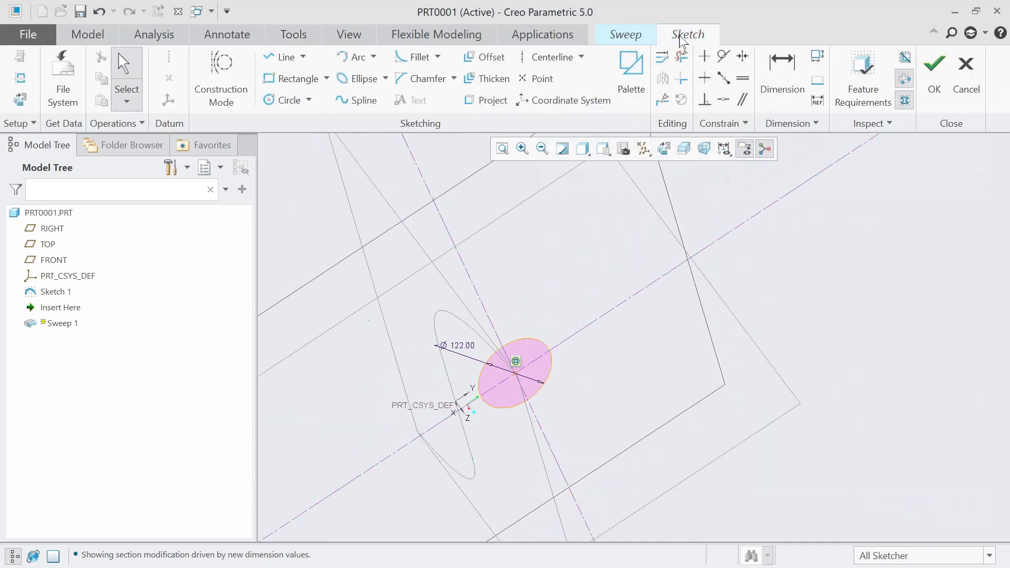
{"action": "left_click", "coordinate": [931, 74]}
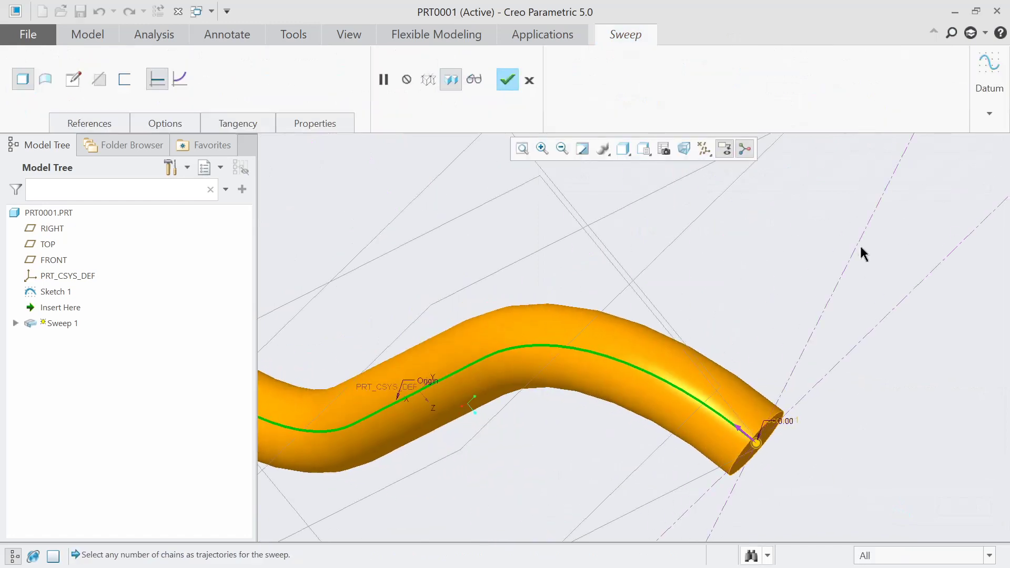
{"action": "left_click", "coordinate": [179, 78]}
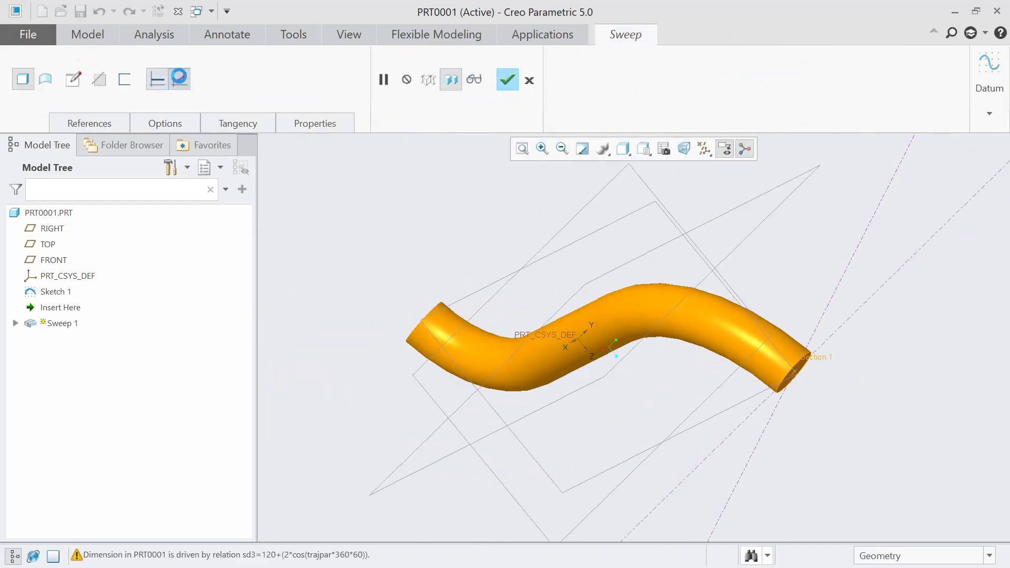
- Make the sweep a thin-walled tube with 2.50 wall thickness
{"action": "scroll", "coordinate": [637, 339], "scroll_direction": "down", "scroll_amount": 2}
{"action": "middle_click_drag", "start_coordinate": [636, 342], "coordinate": [655, 413]}
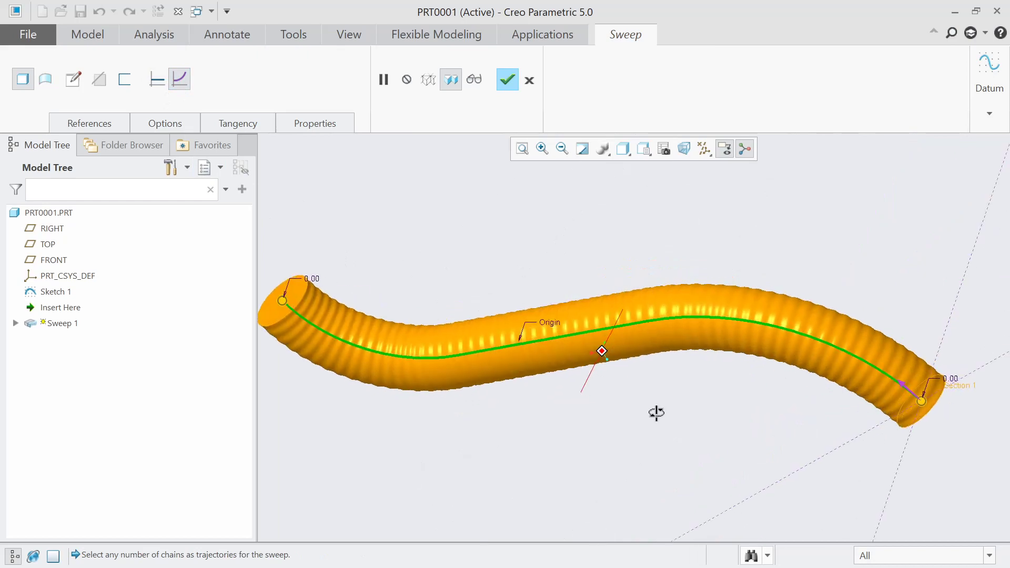
{"action": "left_click", "coordinate": [124, 79]}
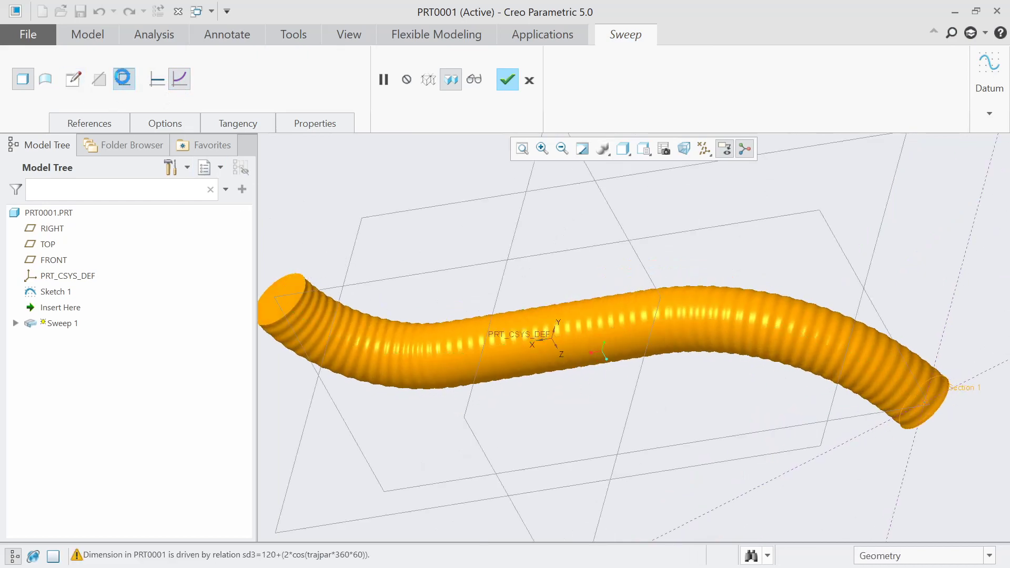
{"action": "scroll", "coordinate": [397, 231], "scroll_direction": "up", "scroll_amount": 2}
{"action": "double_click", "coordinate": [149, 80]}
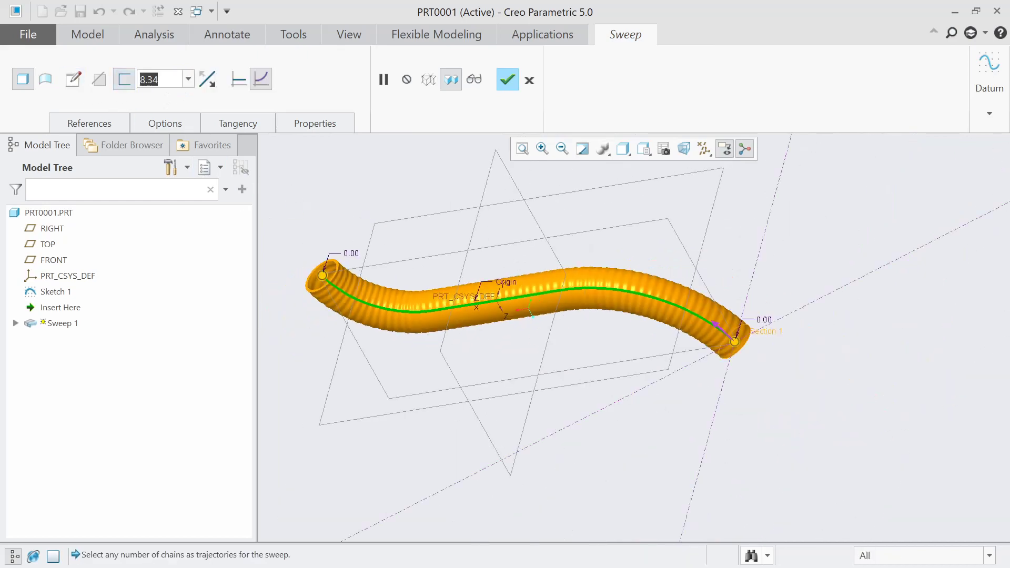
{"action": "type", "text": "2.5"}
{"action": "key", "text": "Return"}
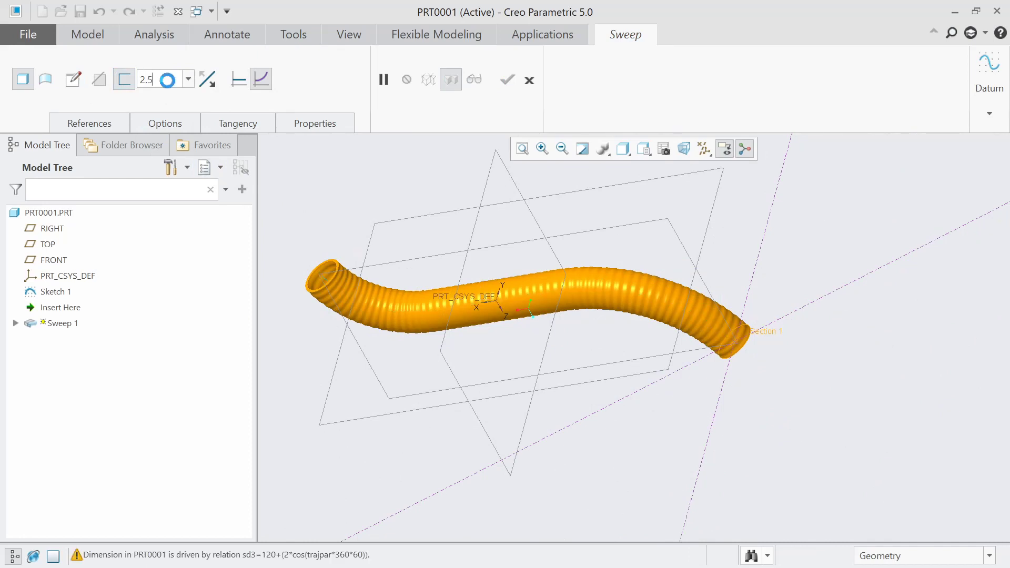
- Complete the sweep feature and review the corrugated tube
{"action": "left_click", "coordinate": [507, 79]}
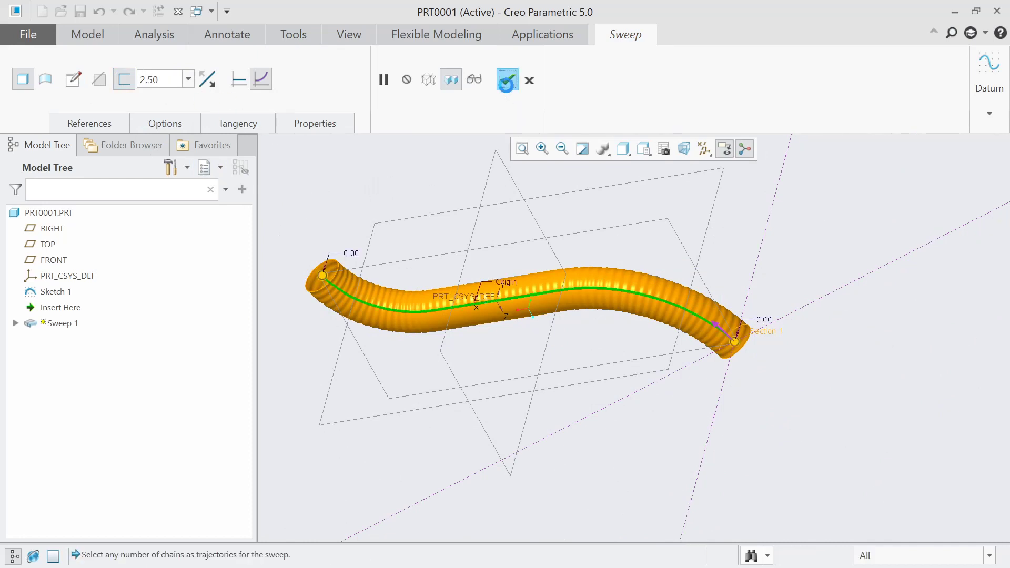
{"action": "mouse_move", "coordinate": [437, 366]}
{"action": "middle_mouse_down"}
{"action": "mouse_move", "coordinate": [500, 437]}
{"action": "mouse_move", "coordinate": [615, 367]}
{"action": "mouse_move", "coordinate": [588, 368]}
{"action": "middle_mouse_up"}
{"action": "left_click", "coordinate": [479, 405]}
- Select all the tube's outer surfaces along the hose
{"action": "middle_click_drag", "start_coordinate": [479, 411], "coordinate": [394, 313]}
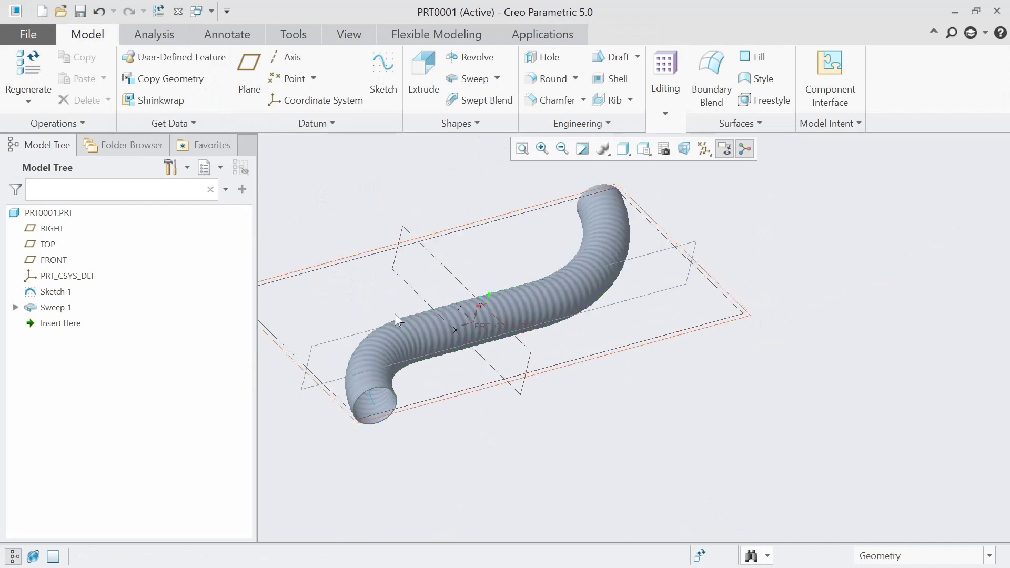
{"action": "left_click", "coordinate": [389, 340]}
{"action": "scroll", "coordinate": [569, 328], "scroll_direction": "up", "scroll_amount": 2}
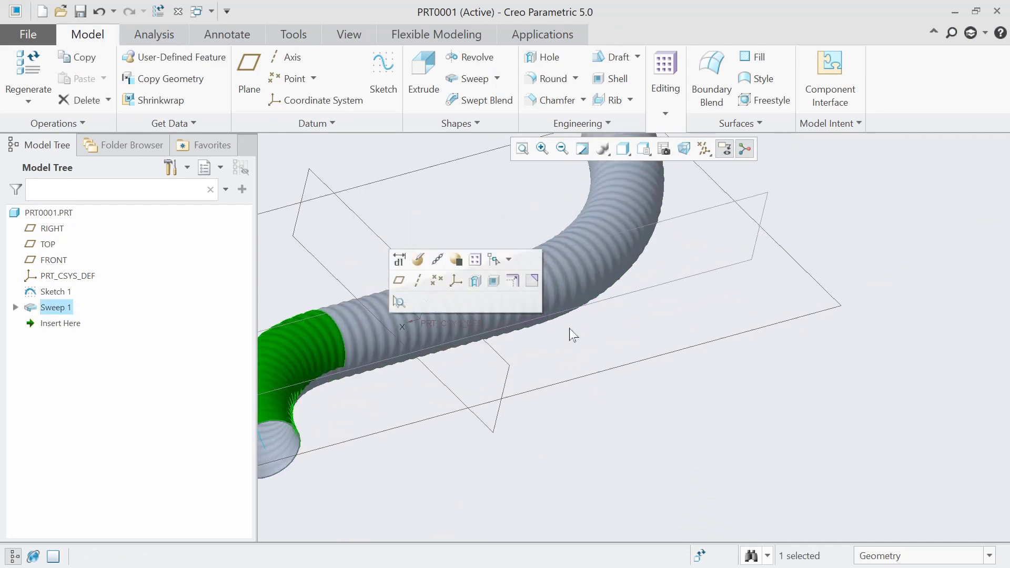
{"action": "left_click", "coordinate": [364, 323], "text": "ctrl"}
{"action": "left_click", "coordinate": [571, 256], "text": "ctrl"}
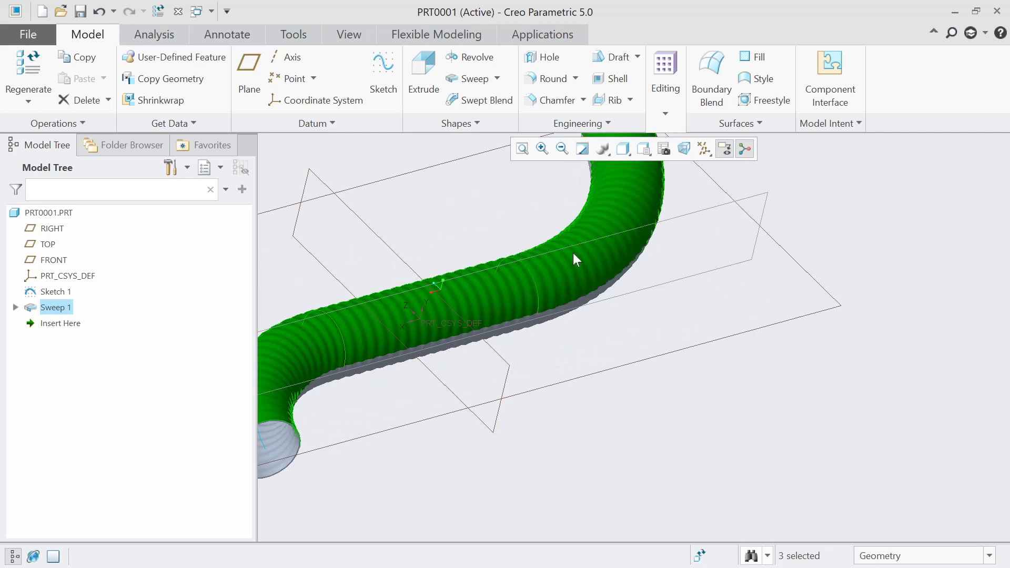
{"action": "mouse_move", "coordinate": [573, 259]}
{"action": "middle_mouse_down"}
{"action": "mouse_move", "coordinate": [531, 376]}
{"action": "mouse_move", "coordinate": [514, 322]}
{"action": "middle_mouse_up"}
{"action": "left_click", "coordinate": [325, 247], "text": "ctrl"}
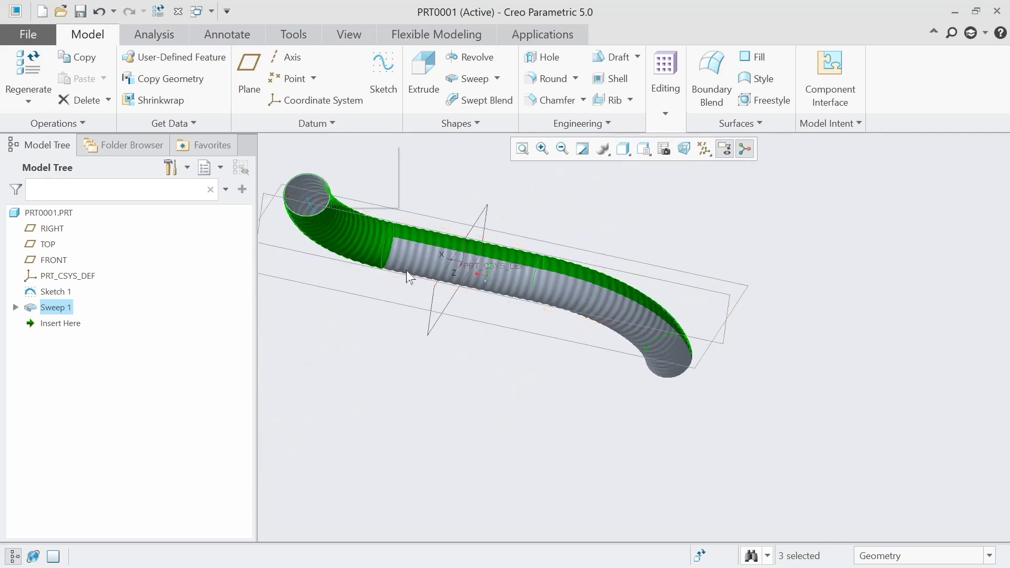
{"action": "left_click", "coordinate": [434, 260], "text": "ctrl"}
{"action": "left_click", "coordinate": [589, 298], "text": "ctrl"}
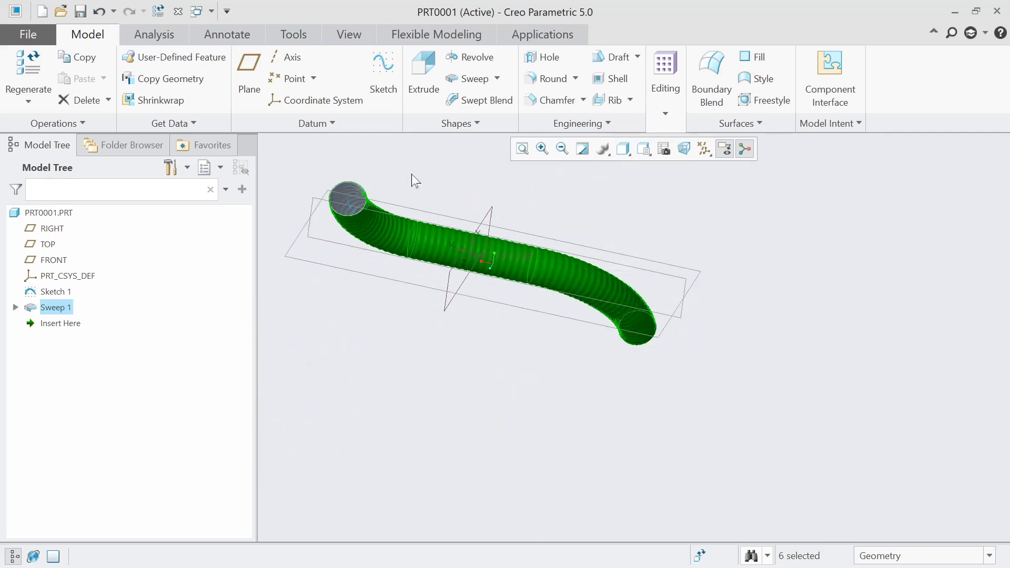
- Apply the green appearance to the selected tube surfaces
{"action": "middle_click_drag", "start_coordinate": [412, 180], "coordinate": [435, 216]}
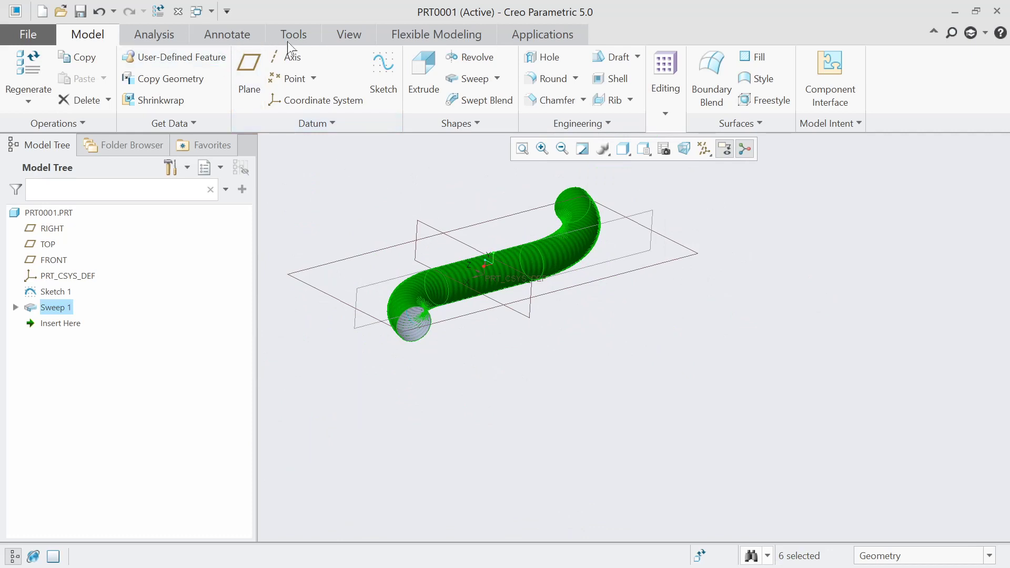
{"action": "left_click", "coordinate": [350, 35]}
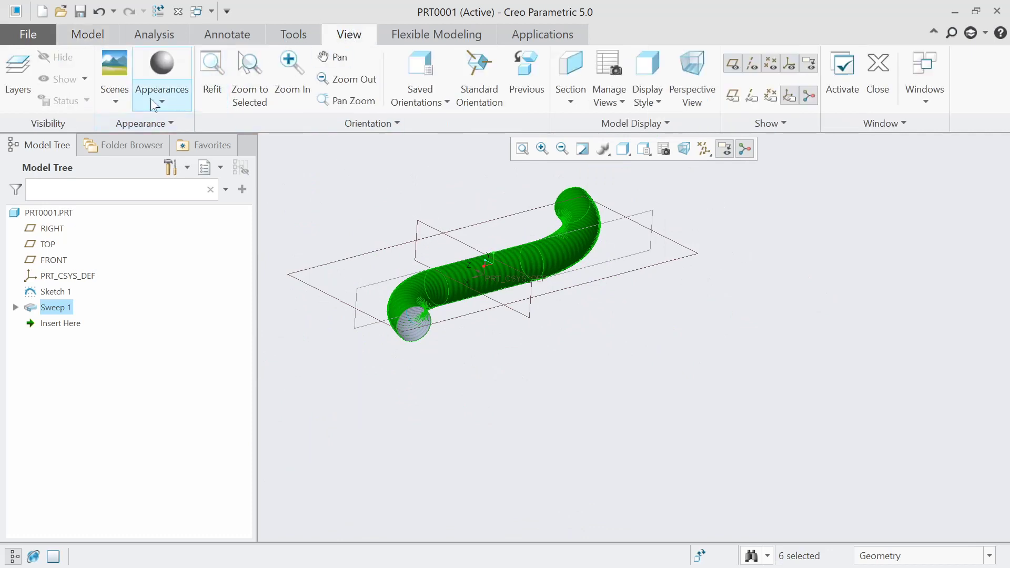
{"action": "left_click", "coordinate": [175, 100]}
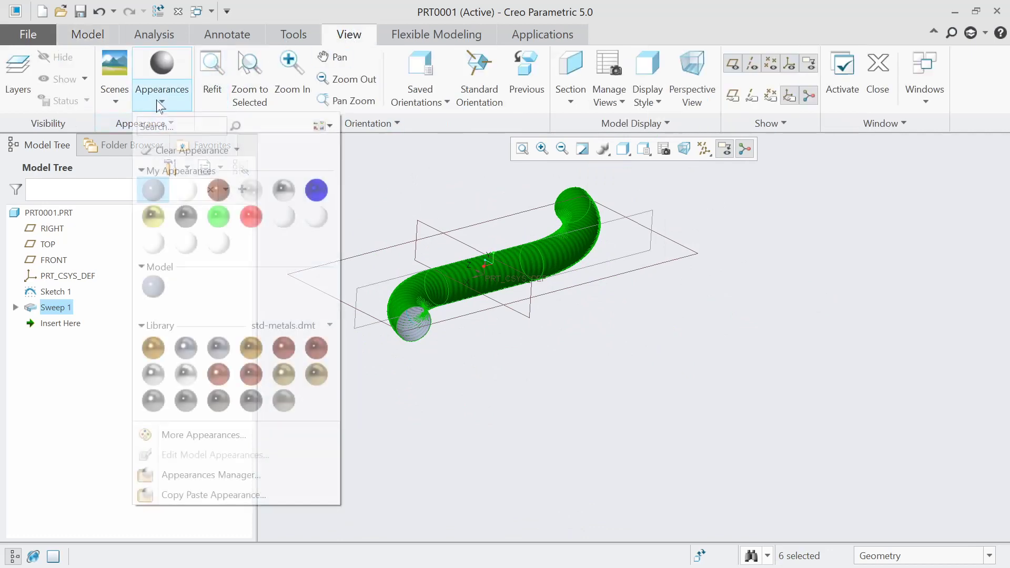
{"action": "left_click", "coordinate": [219, 217]}
{"action": "scroll", "coordinate": [489, 286], "scroll_direction": "down", "scroll_amount": 2}
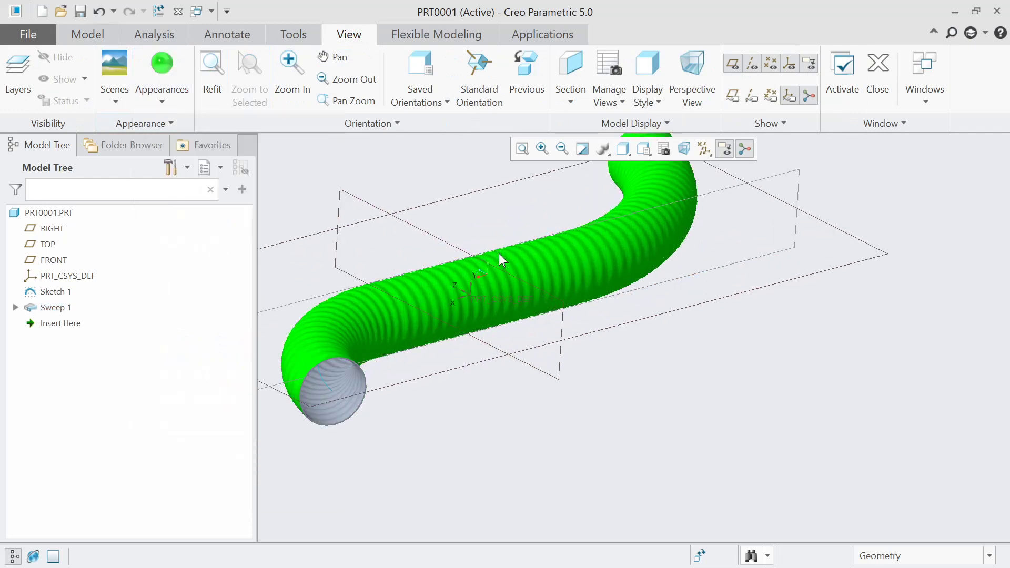
- Select both open end faces and give them a white appearance
{"action": "left_click", "coordinate": [359, 370]}
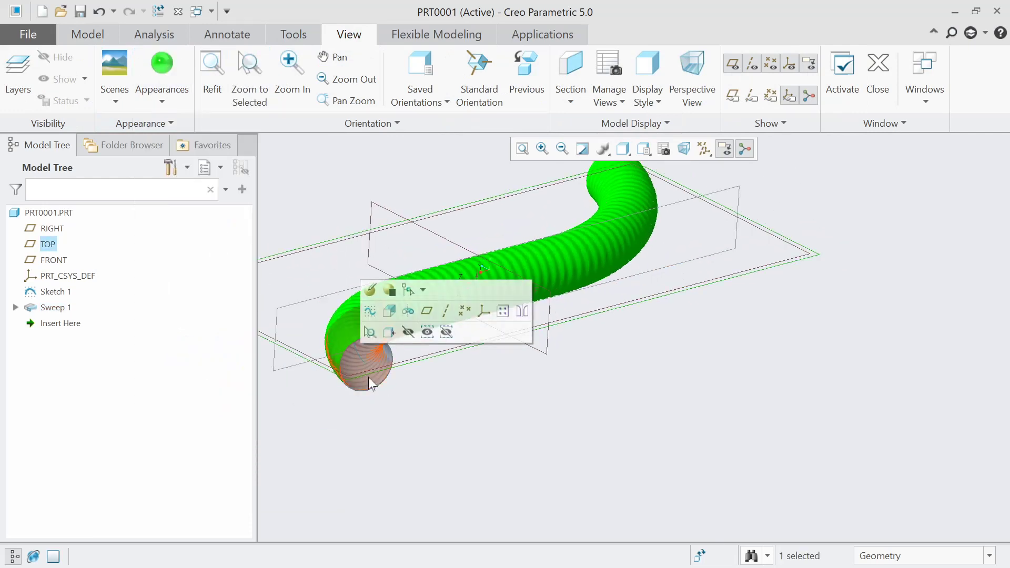
{"action": "middle_click_drag", "start_coordinate": [360, 458], "coordinate": [342, 415]}
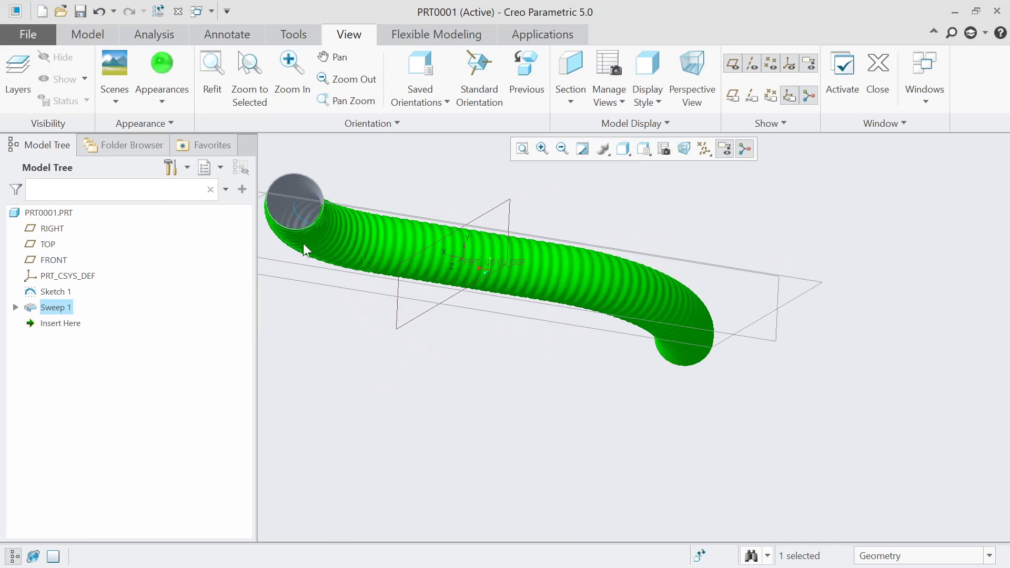
{"action": "left_click", "coordinate": [295, 192], "text": "ctrl"}
{"action": "mouse_move", "coordinate": [365, 381]}
{"action": "middle_mouse_down"}
{"action": "mouse_move", "coordinate": [257, 390]}
{"action": "mouse_move", "coordinate": [478, 367]}
{"action": "middle_mouse_up"}
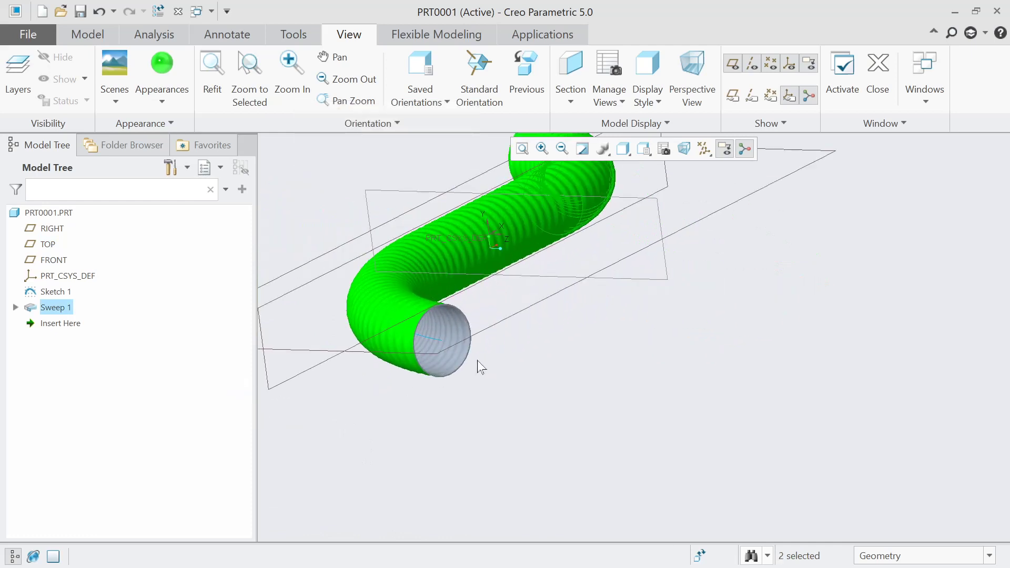
{"action": "left_click", "coordinate": [451, 366], "text": "ctrl"}
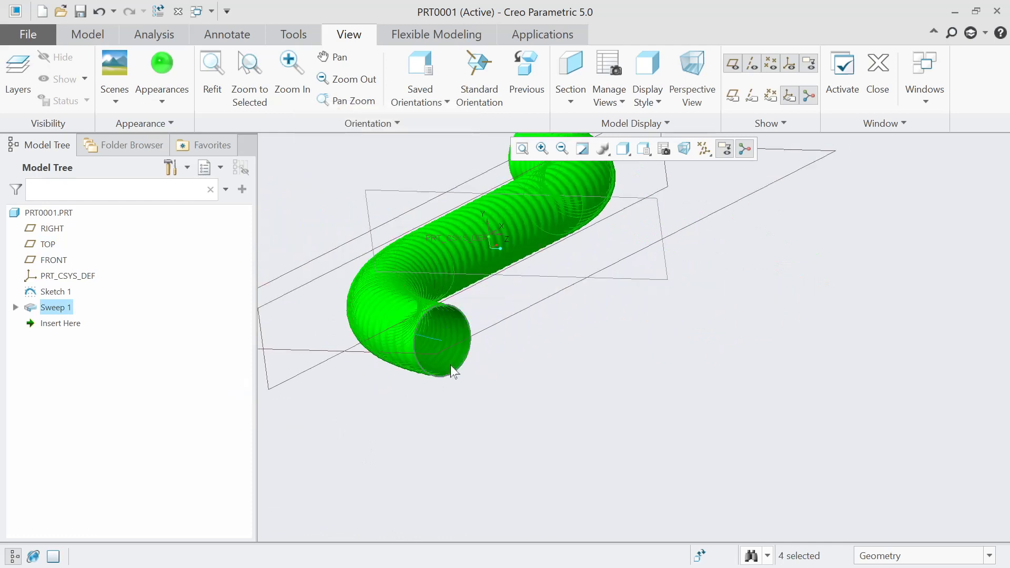
{"action": "left_click", "coordinate": [162, 101]}
{"action": "left_click", "coordinate": [186, 191]}
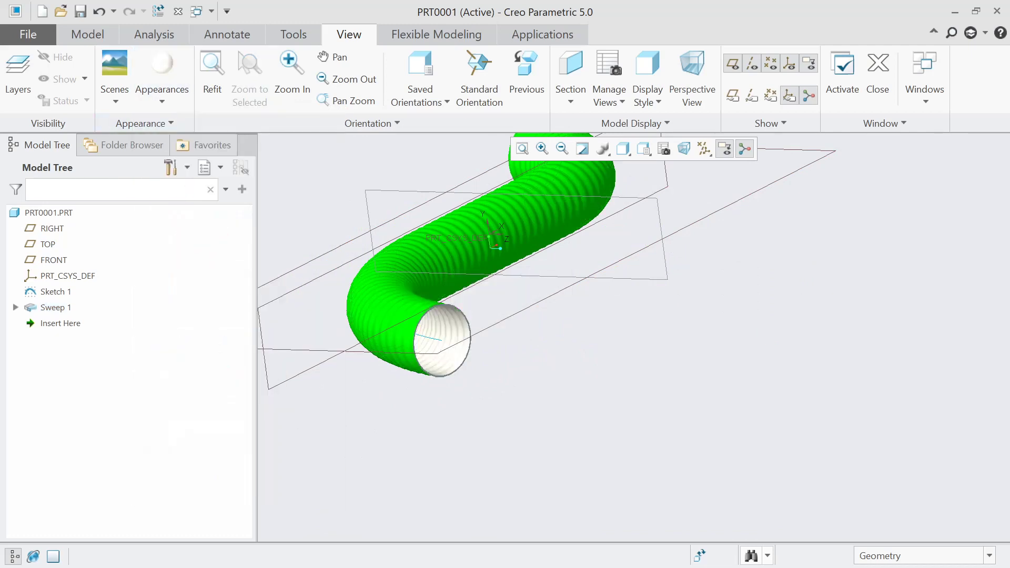
{"action": "mouse_move", "coordinate": [656, 371]}
{"action": "middle_mouse_down"}
{"action": "mouse_move", "coordinate": [622, 378]}
{"action": "mouse_move", "coordinate": [613, 349]}
{"action": "mouse_move", "coordinate": [662, 342]}
{"action": "mouse_move", "coordinate": [789, 358]}
{"action": "mouse_move", "coordinate": [624, 351]}
{"action": "mouse_move", "coordinate": [570, 383]}
{"action": "mouse_move", "coordinate": [439, 299]}
{"action": "mouse_move", "coordinate": [457, 356]}
{"action": "mouse_move", "coordinate": [489, 340]}
{"action": "middle_mouse_up"}
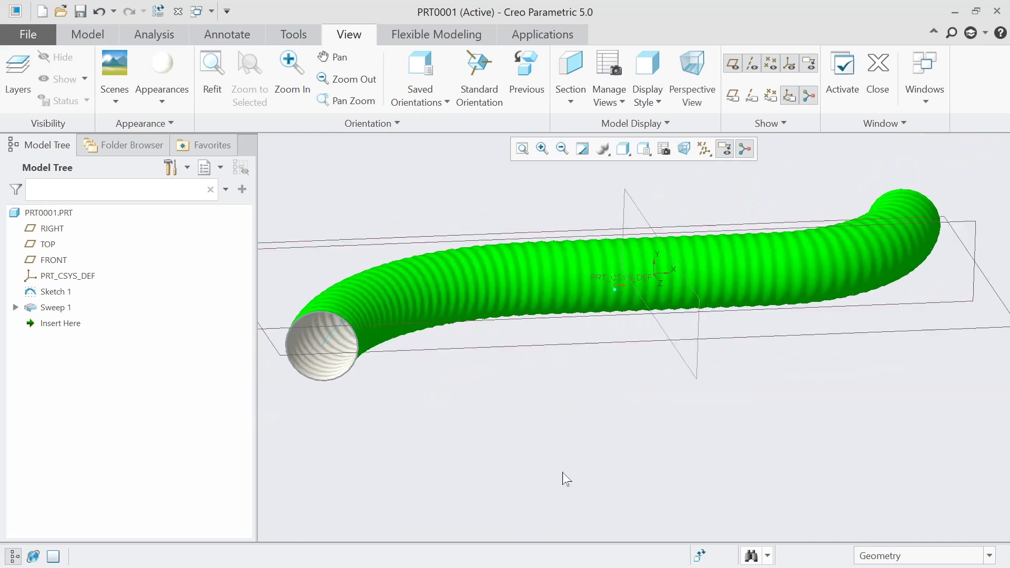
{"action": "scroll", "coordinate": [563, 472], "scroll_direction": "down", "scroll_amount": 2}
{"action": "middle_click_drag", "start_coordinate": [563, 470], "coordinate": [587, 476]}
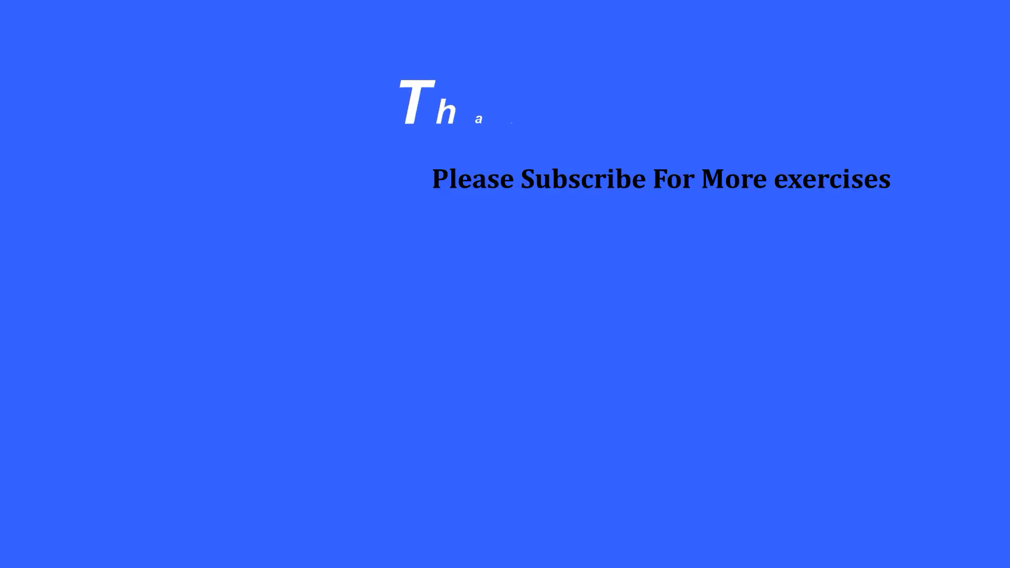